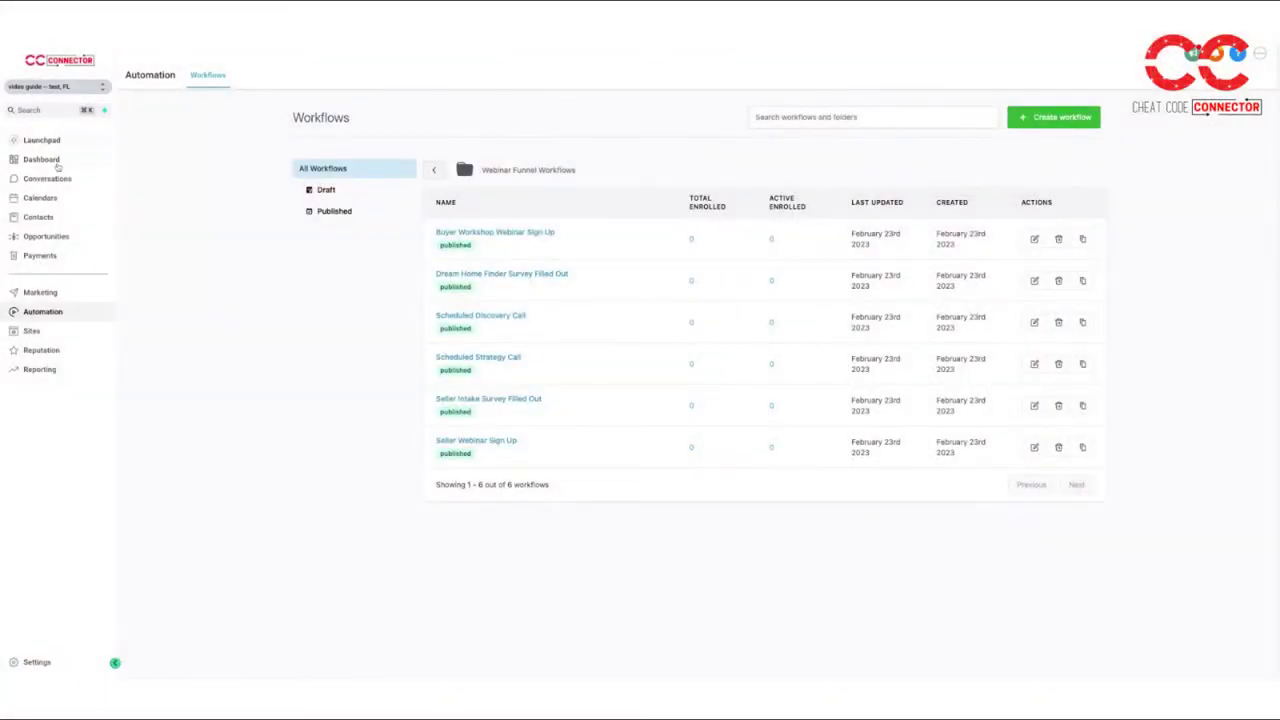
Open the calendars view and switch between the Discovery Call and Strategy Call calendars to compare their weekly schedules
click(48, 143)
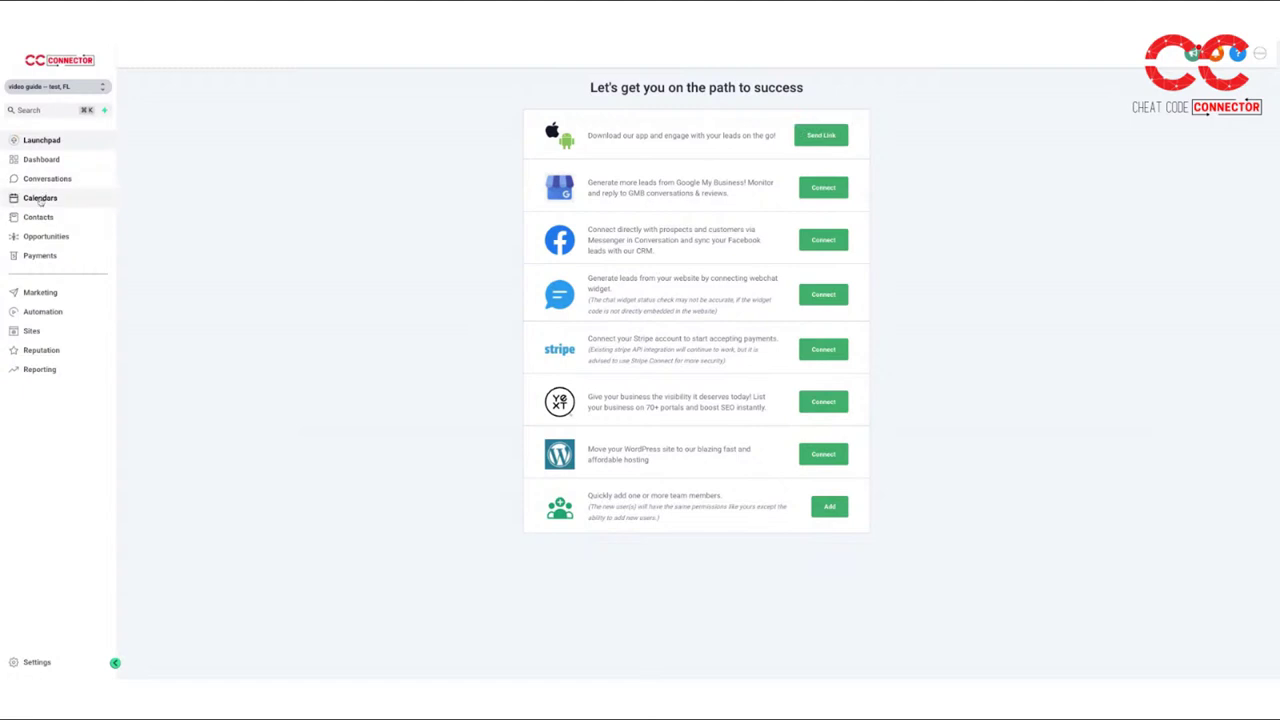
click(40, 199)
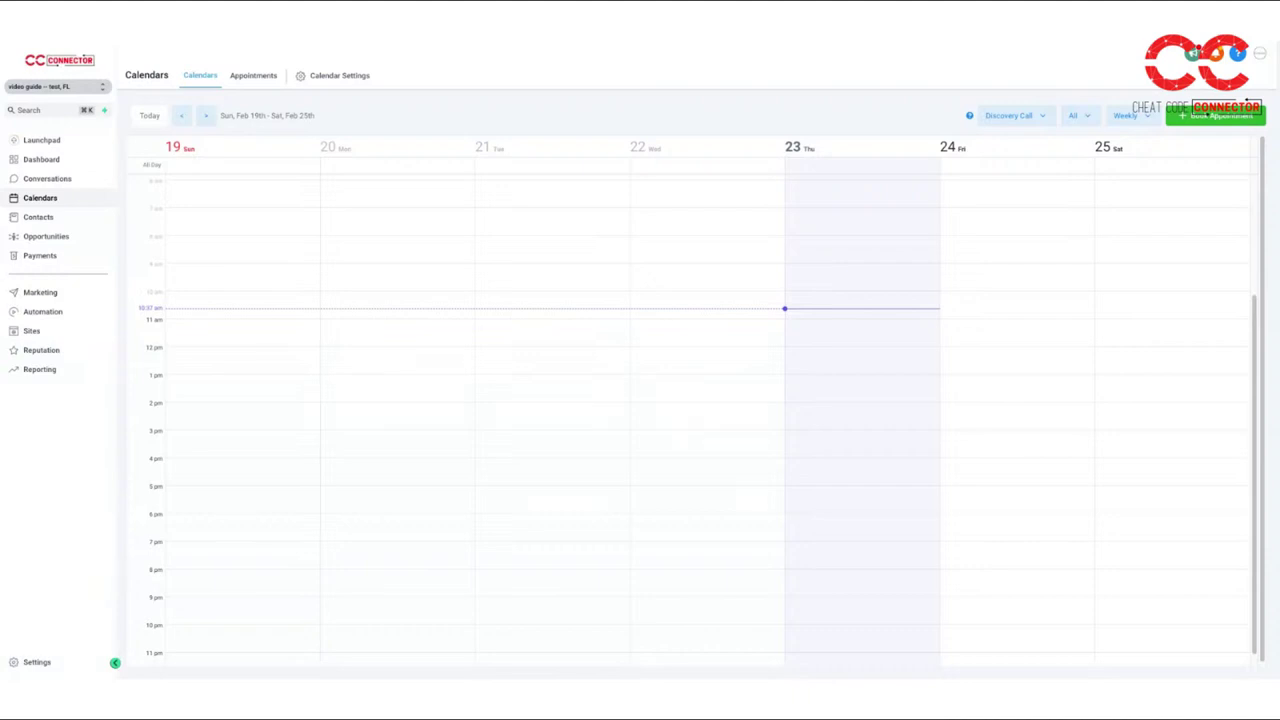
click(1010, 115)
click(1005, 180)
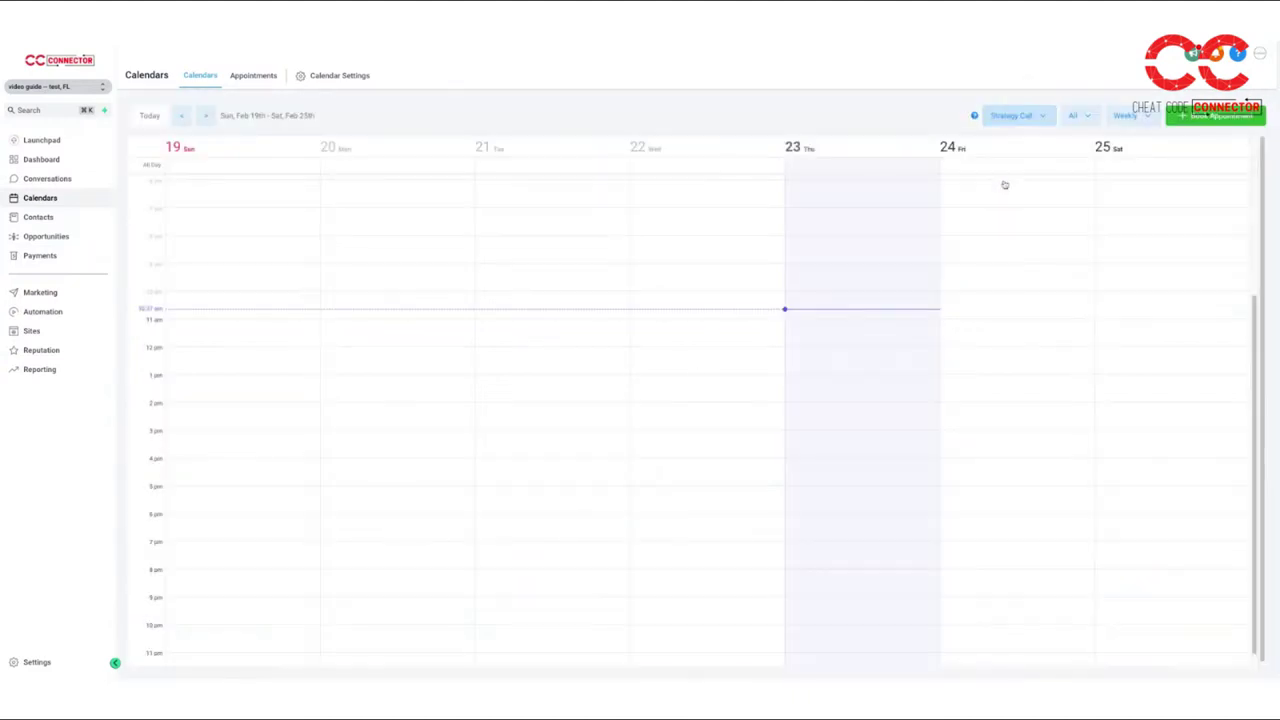
click(1008, 117)
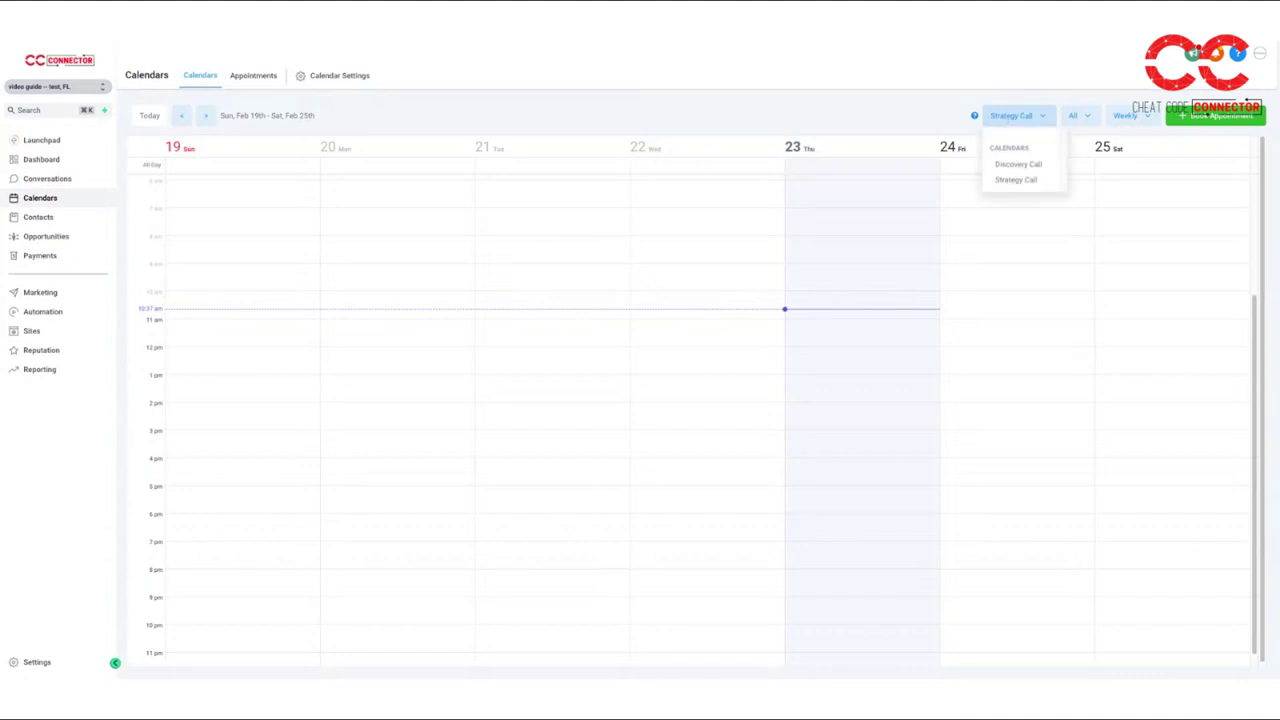
click(1005, 171)
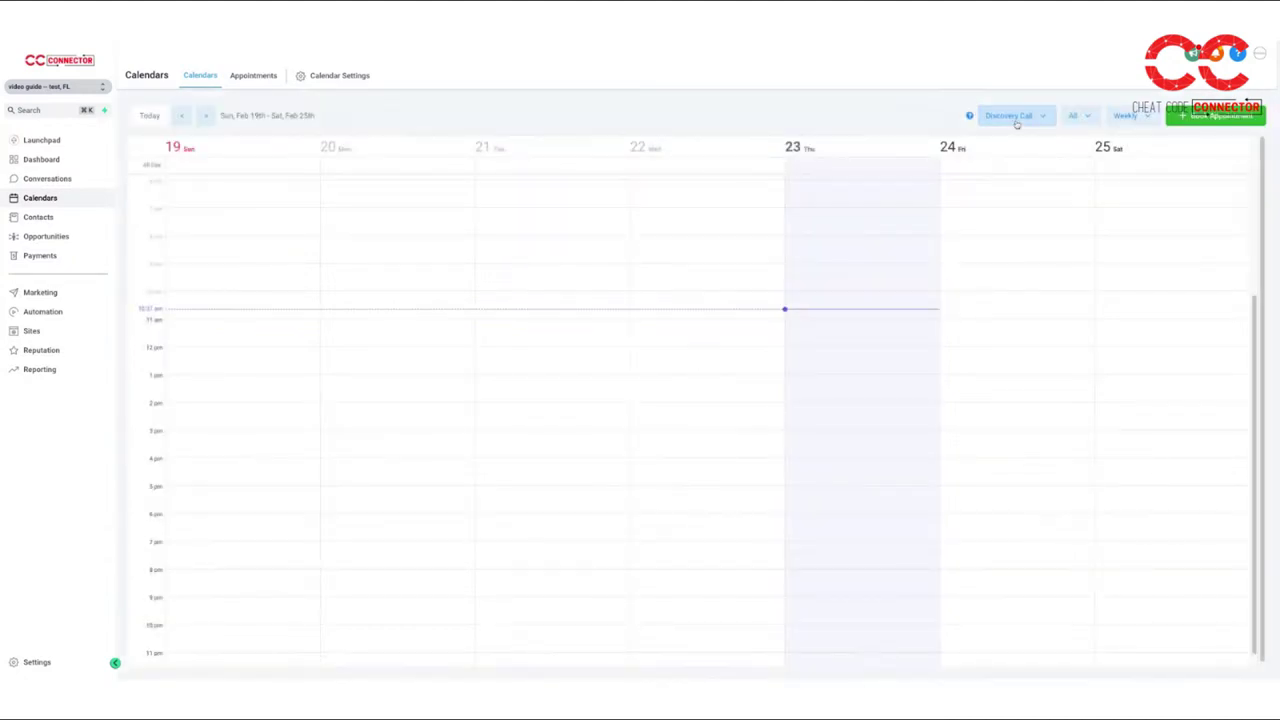
click(1015, 121)
click(1012, 179)
View the appointments list, then open the Discovery Call calendar for editing from the calendar settings
click(255, 76)
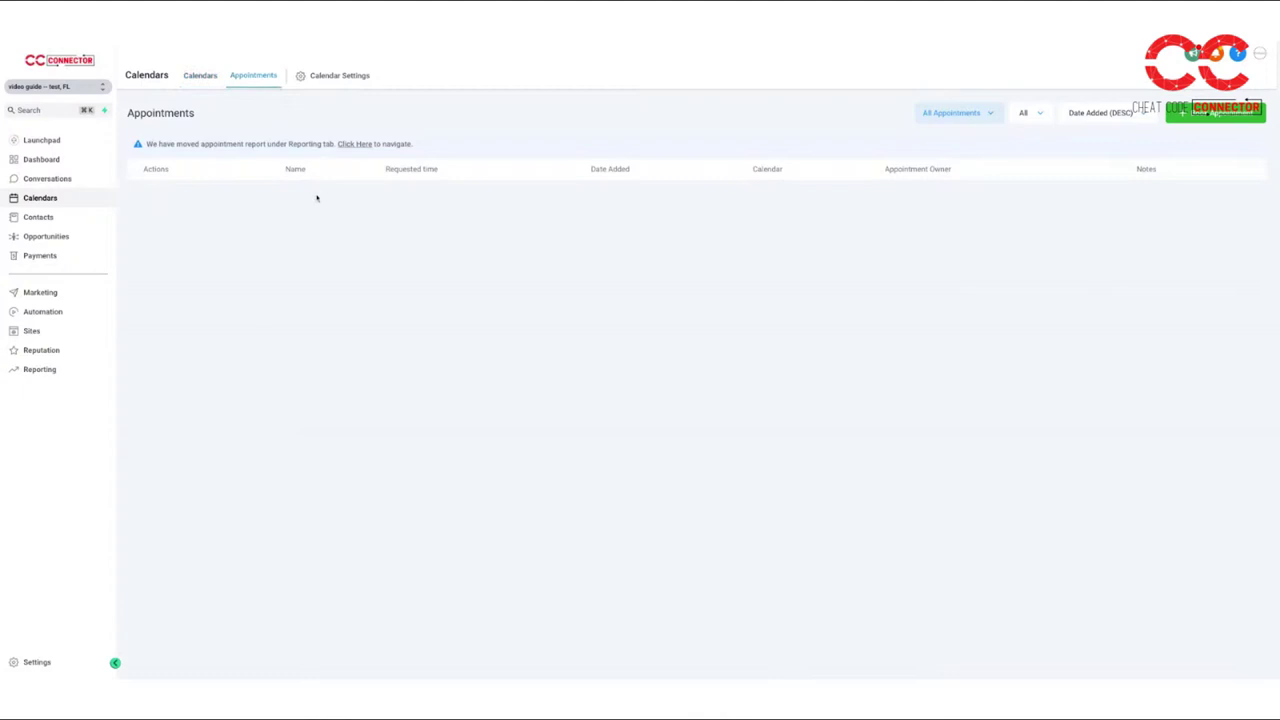
click(313, 77)
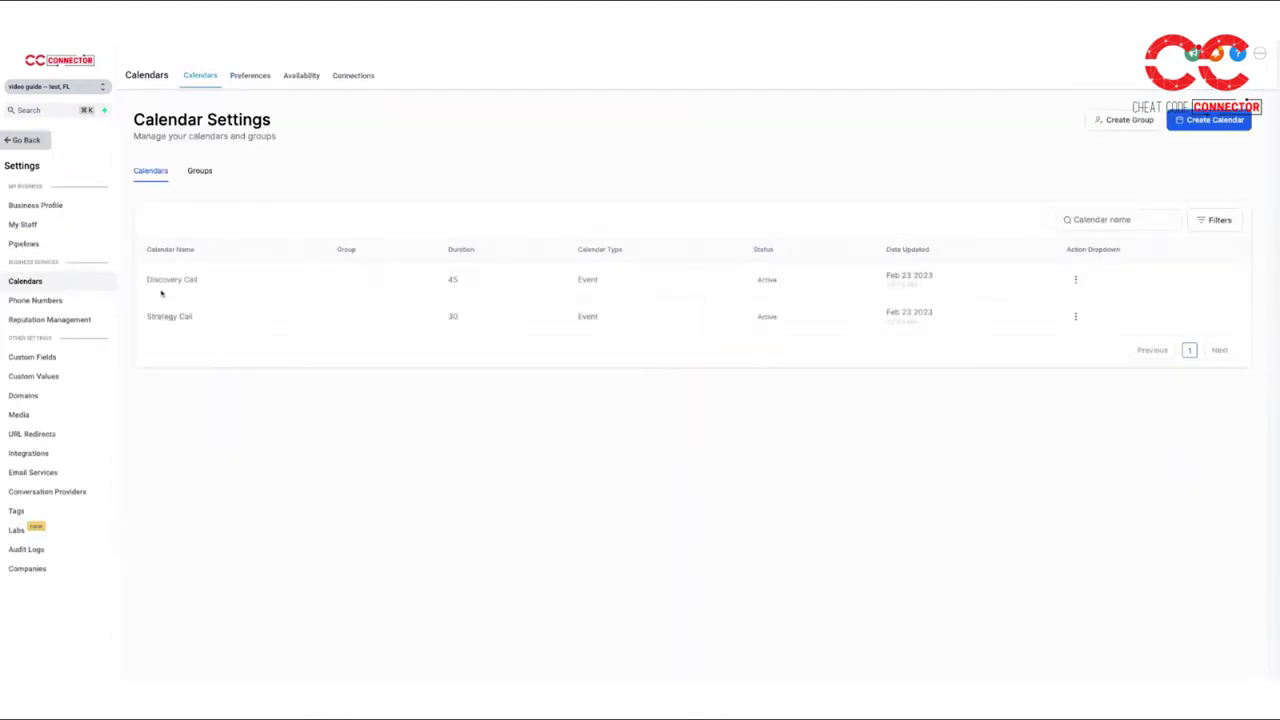
drag(149, 280, 147, 281)
click(884, 314)
click(1075, 280)
click(1062, 303)
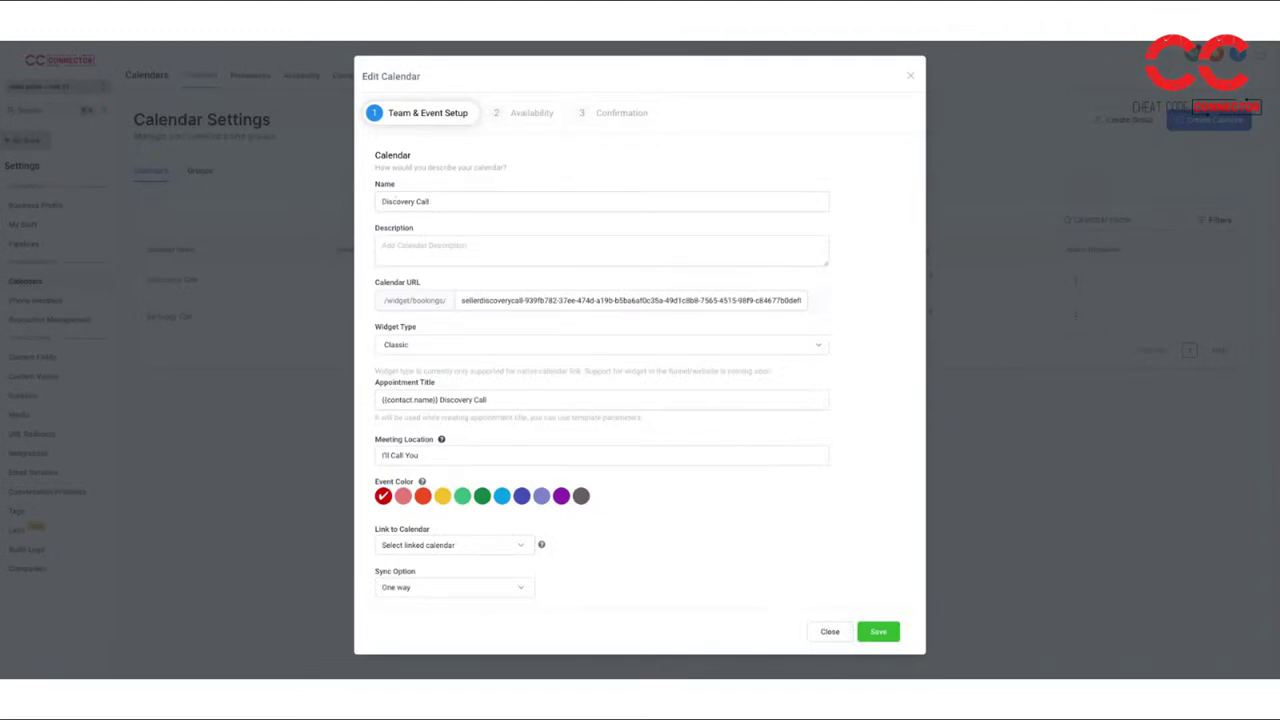
Examine the Discovery Call calendar's URL, widget type and appointment title template in the team and event setup
double_click(505, 300)
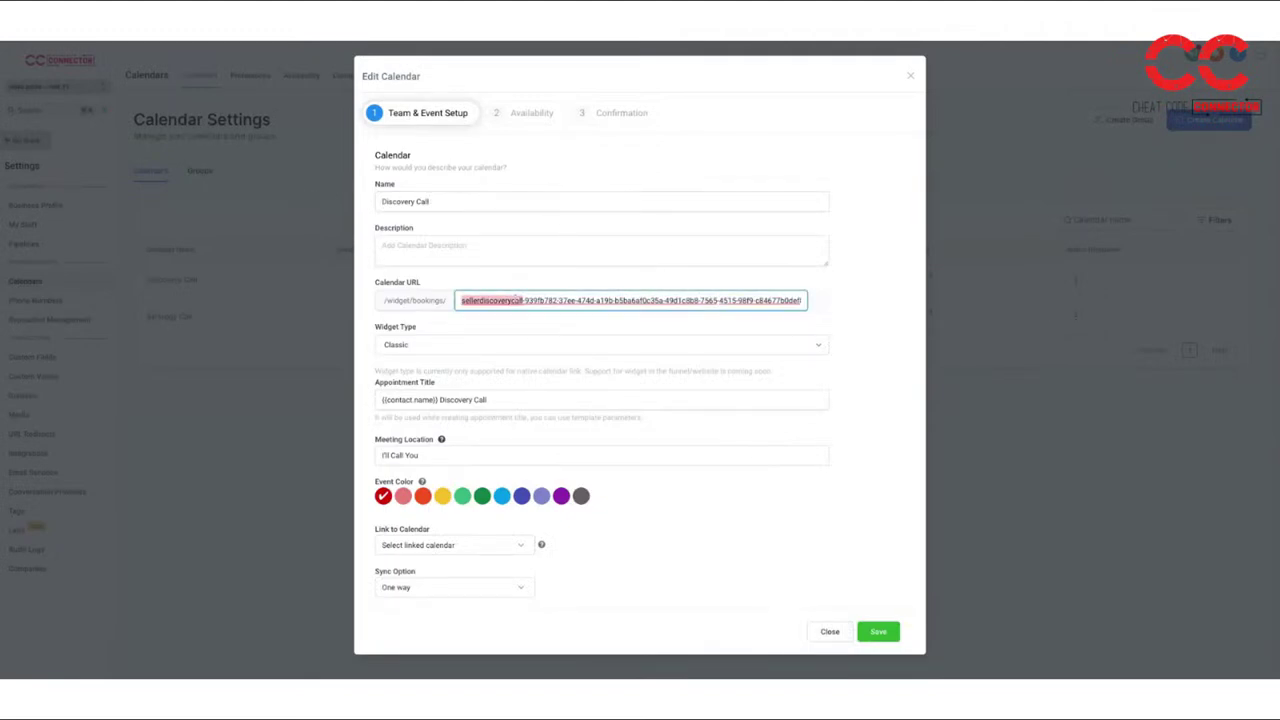
key(ctrl+a)
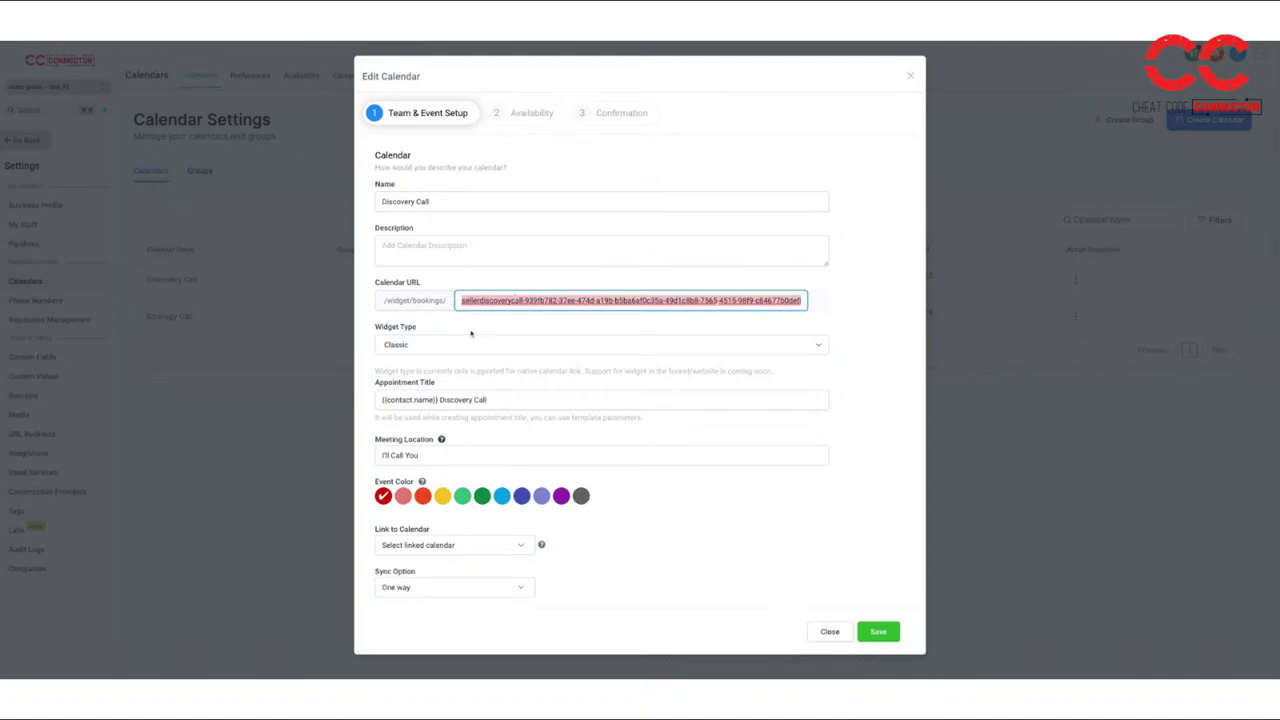
click(474, 330)
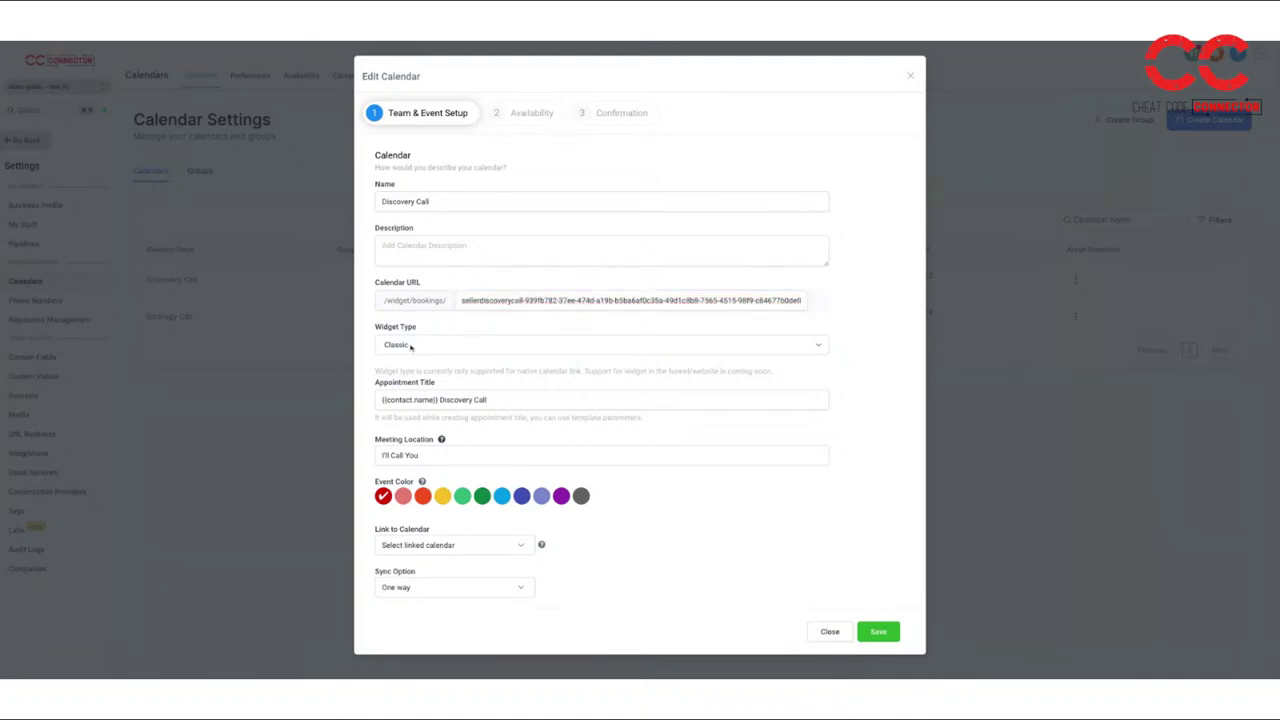
click(440, 348)
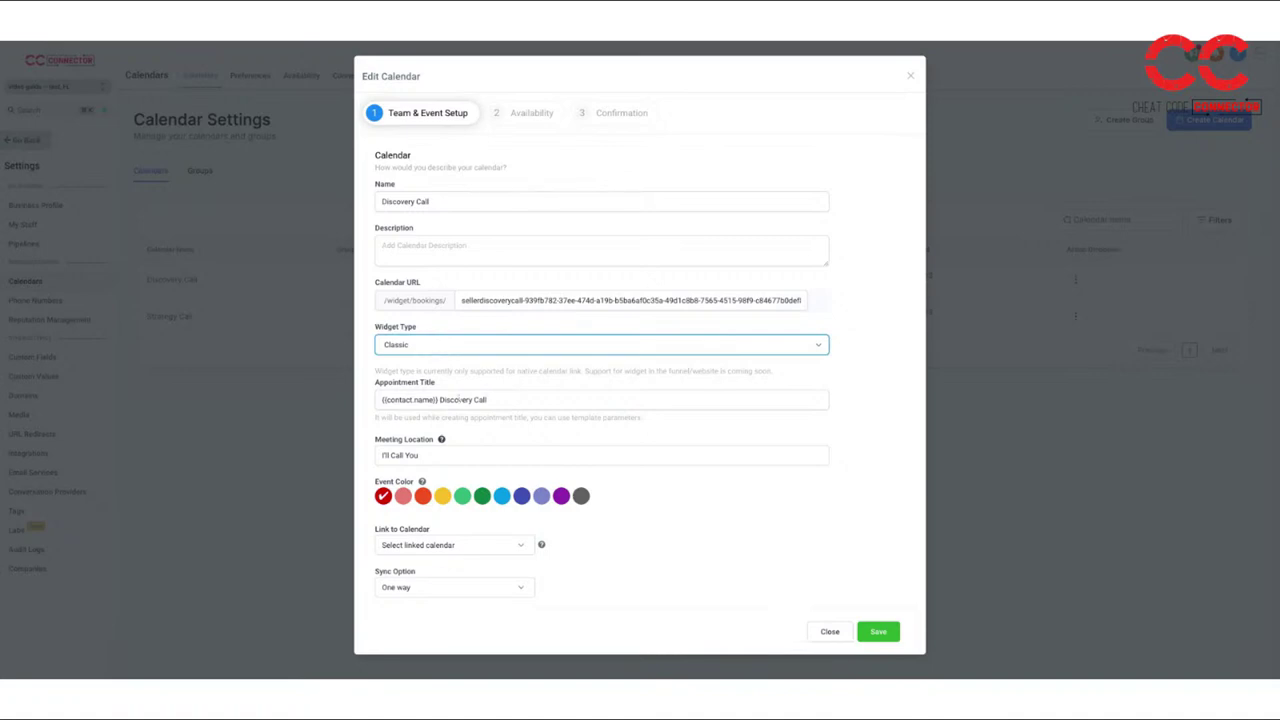
click(386, 399)
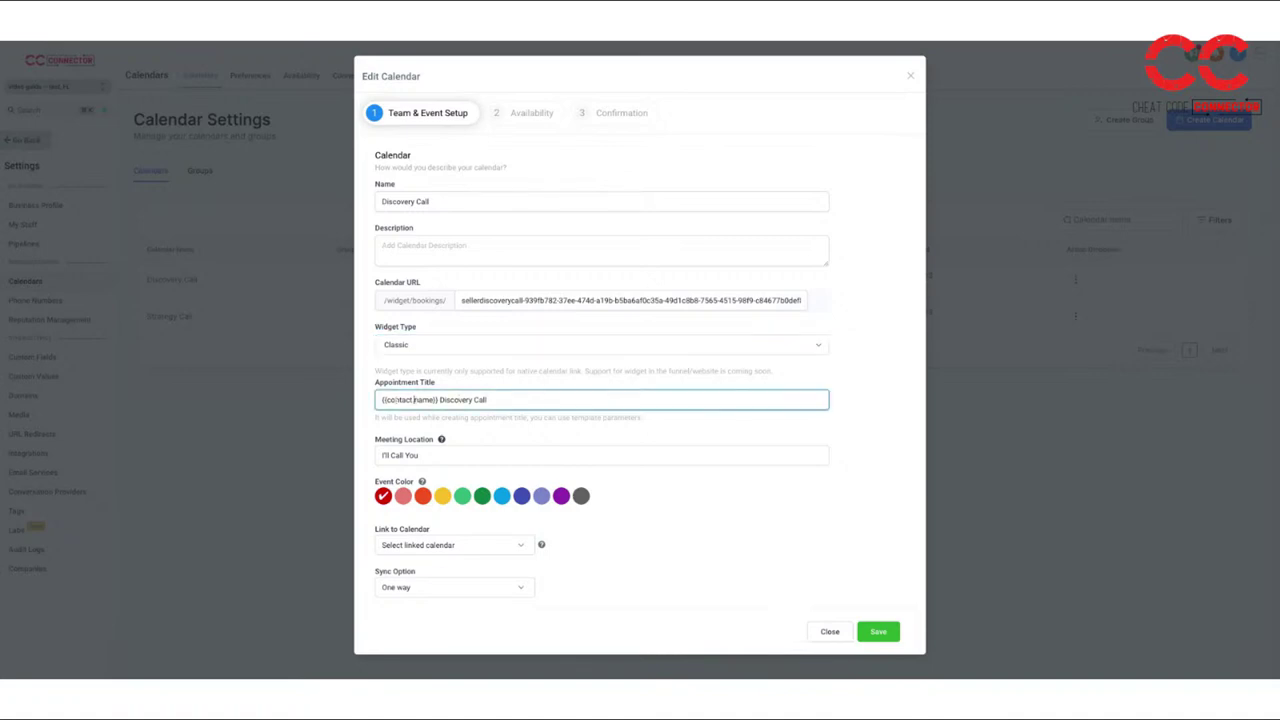
drag(386, 399, 436, 399)
click(434, 399)
Examine the choices for the linked calendar and the sync option without changing them
click(446, 542)
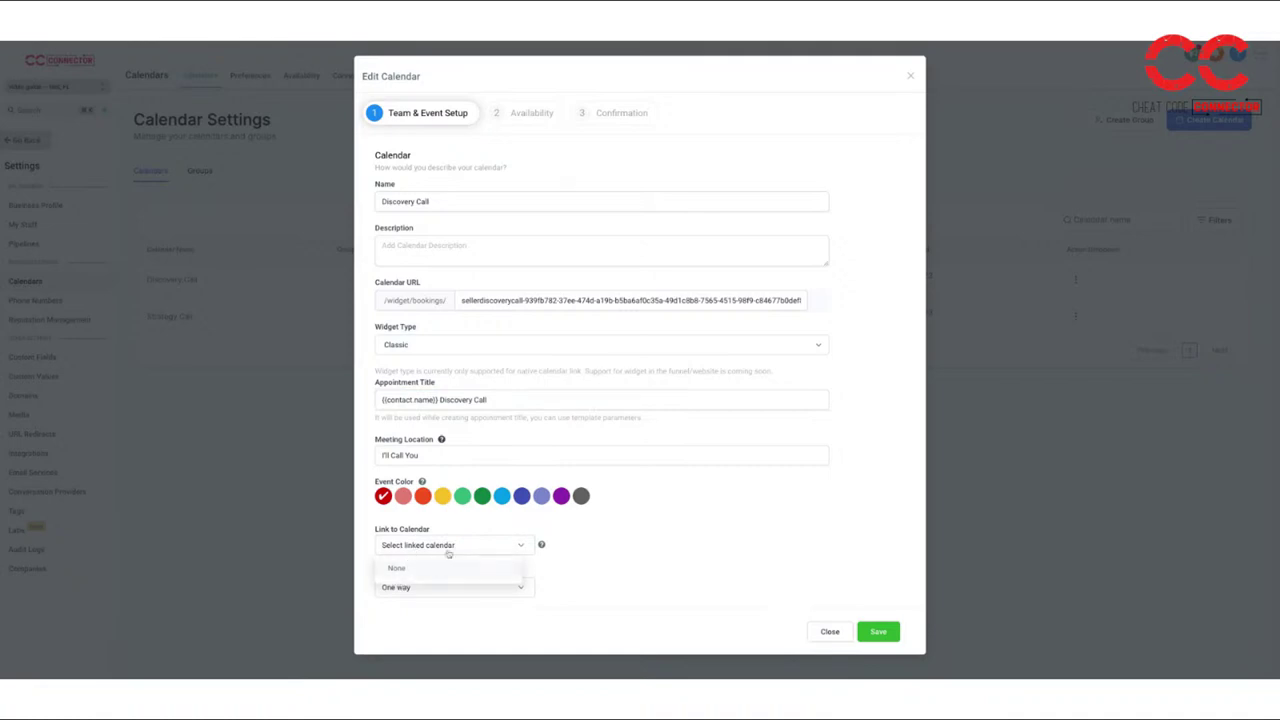
click(572, 572)
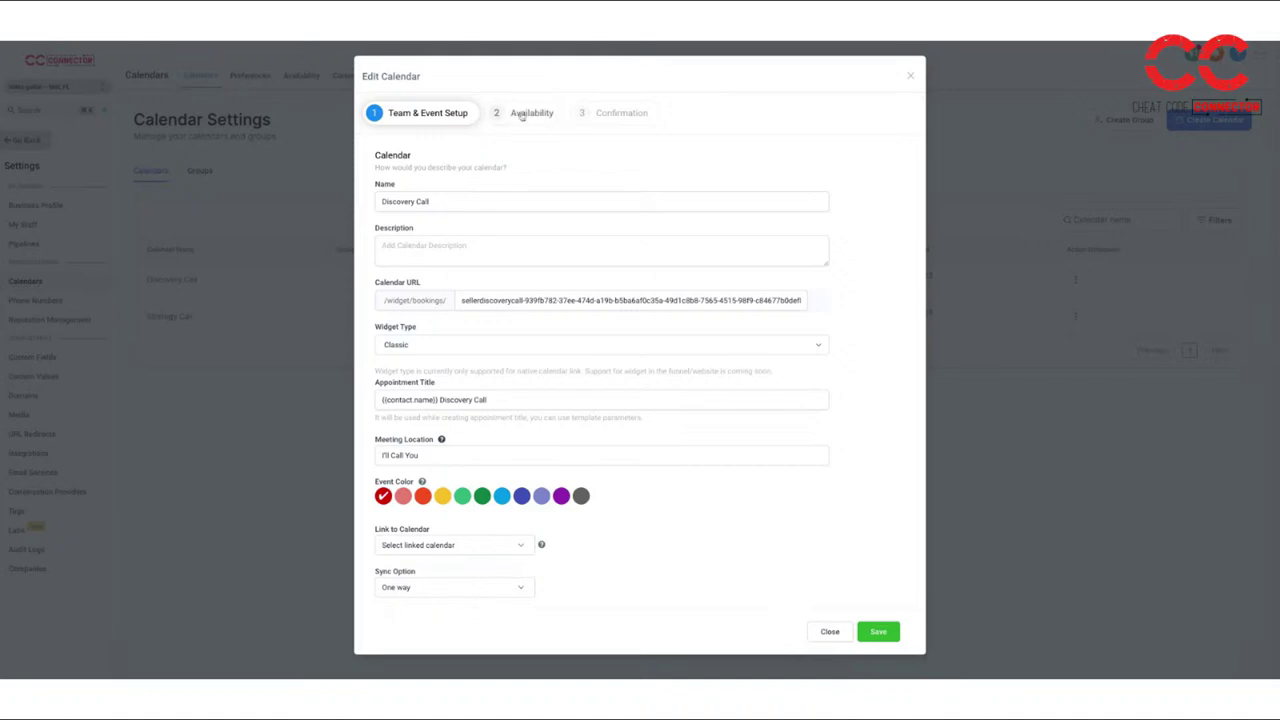
click(417, 590)
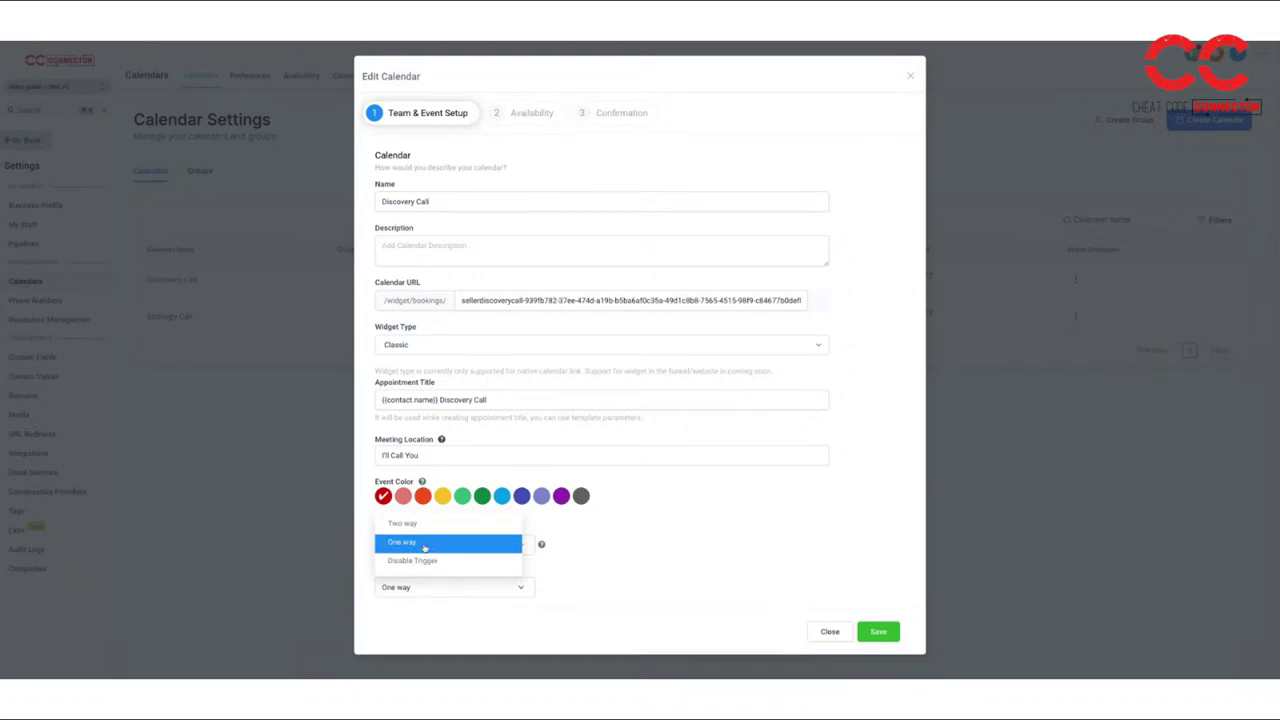
click(541, 545)
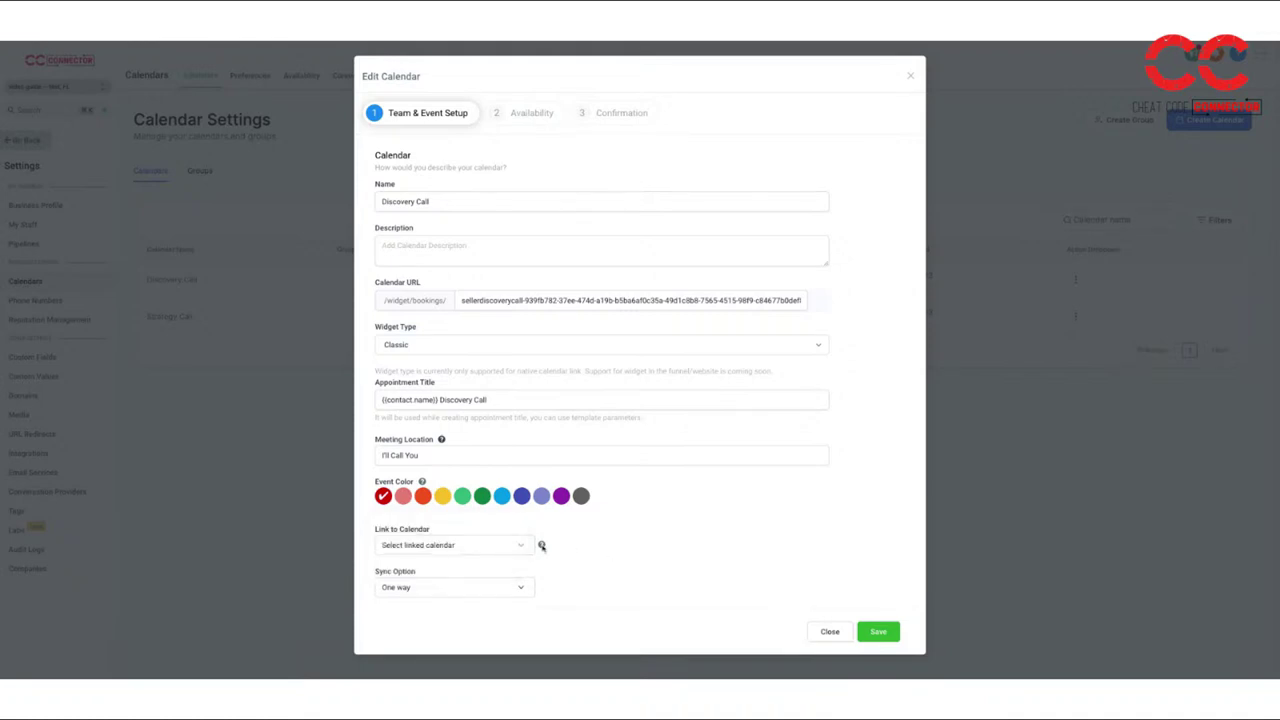
click(466, 584)
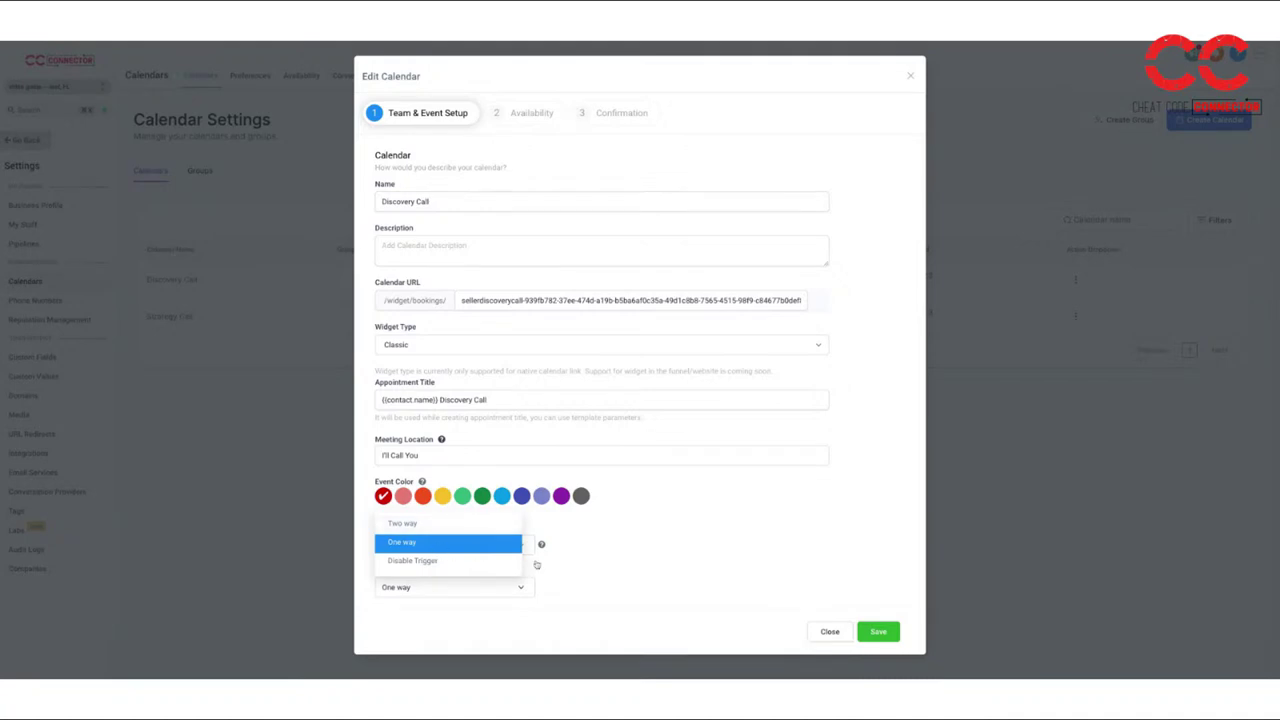
click(537, 565)
Review the availability settings: slot duration, slot interval, buffer duration, appointments per slot and date range
click(527, 114)
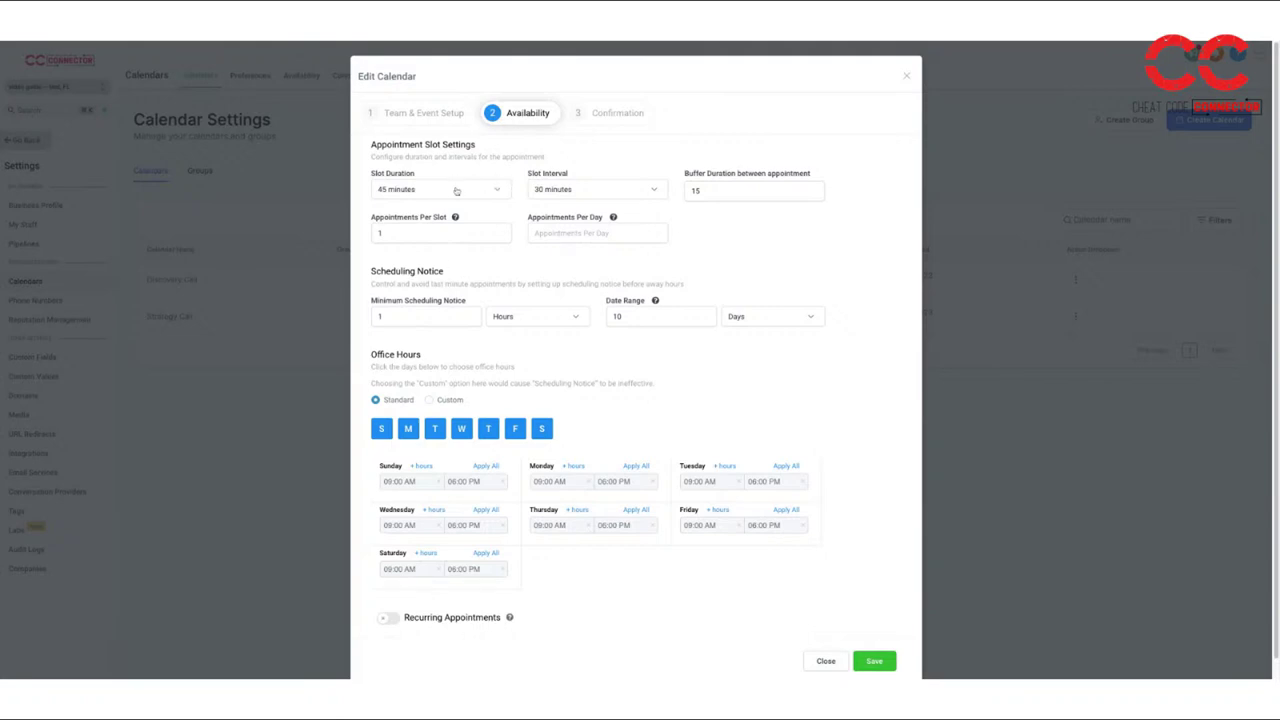
click(425, 196)
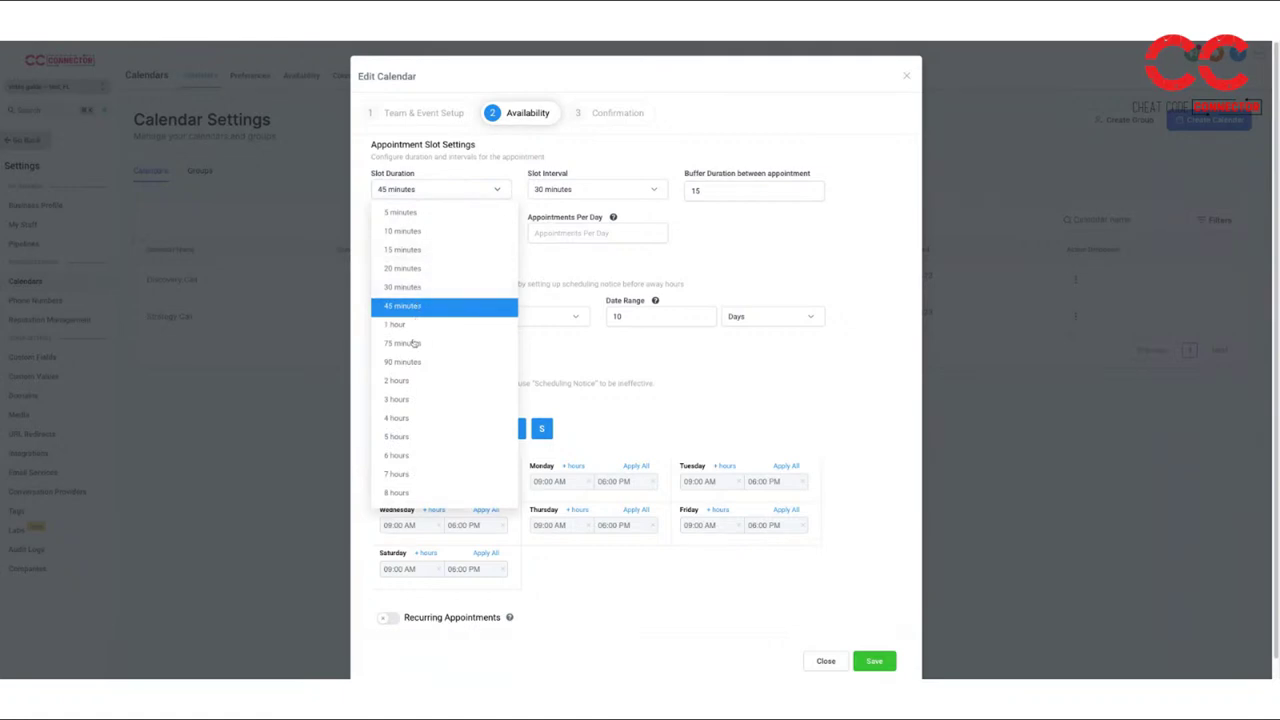
click(770, 227)
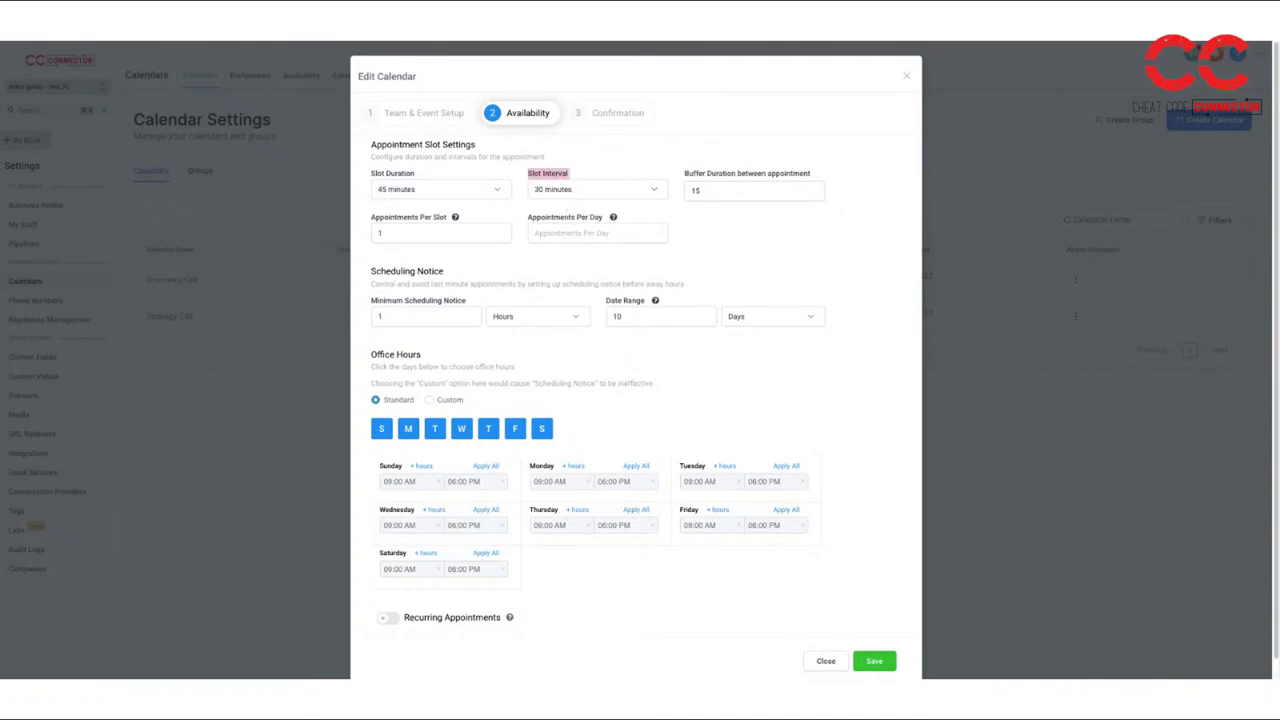
double_click(770, 189)
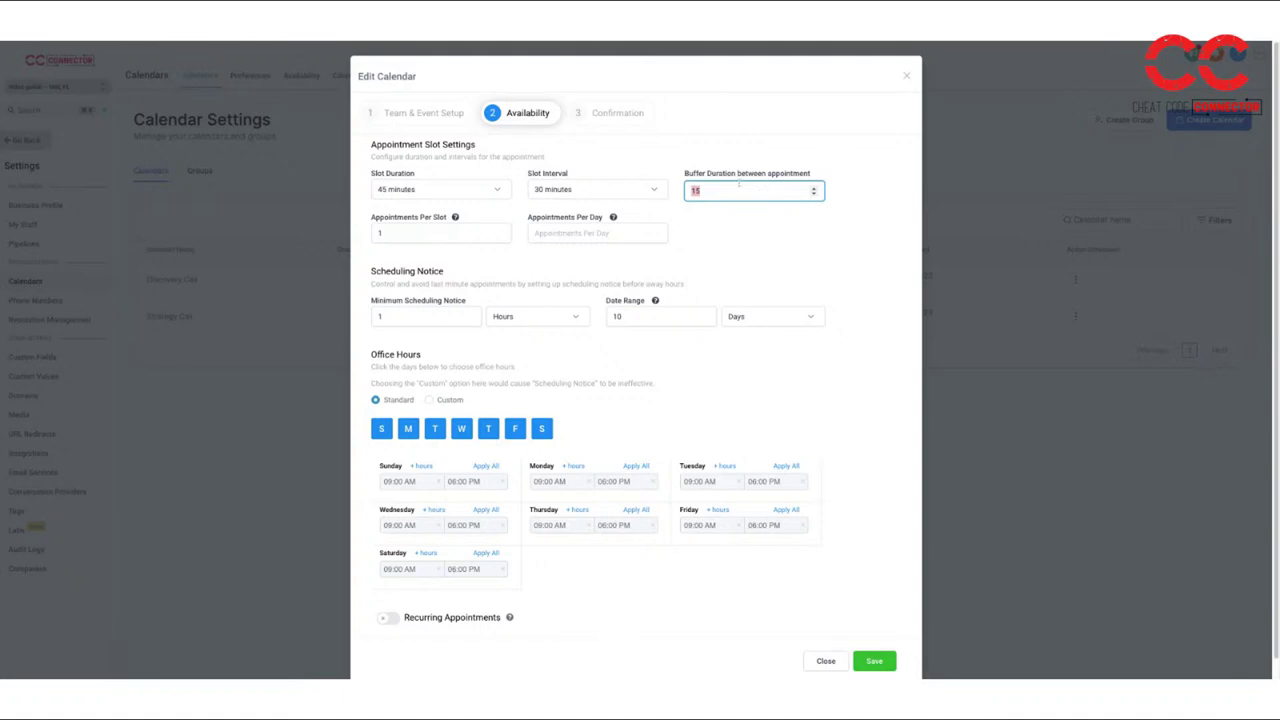
click(431, 233)
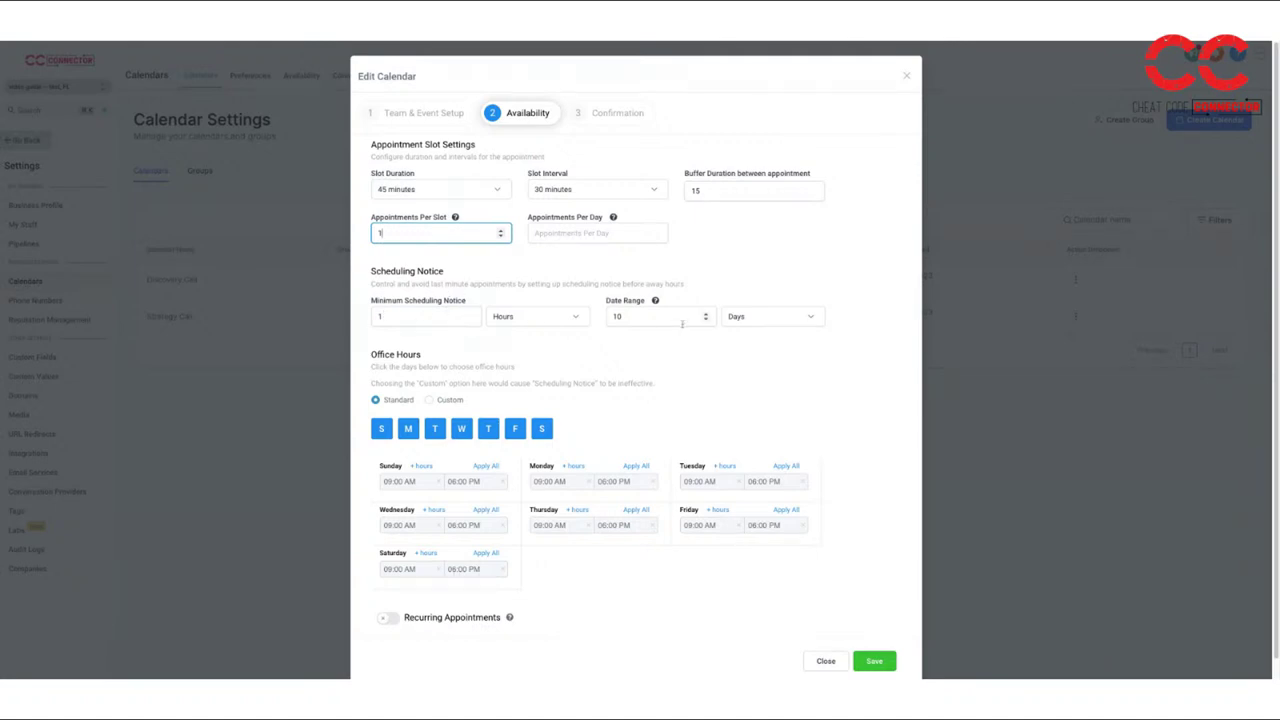
triple_click(603, 309)
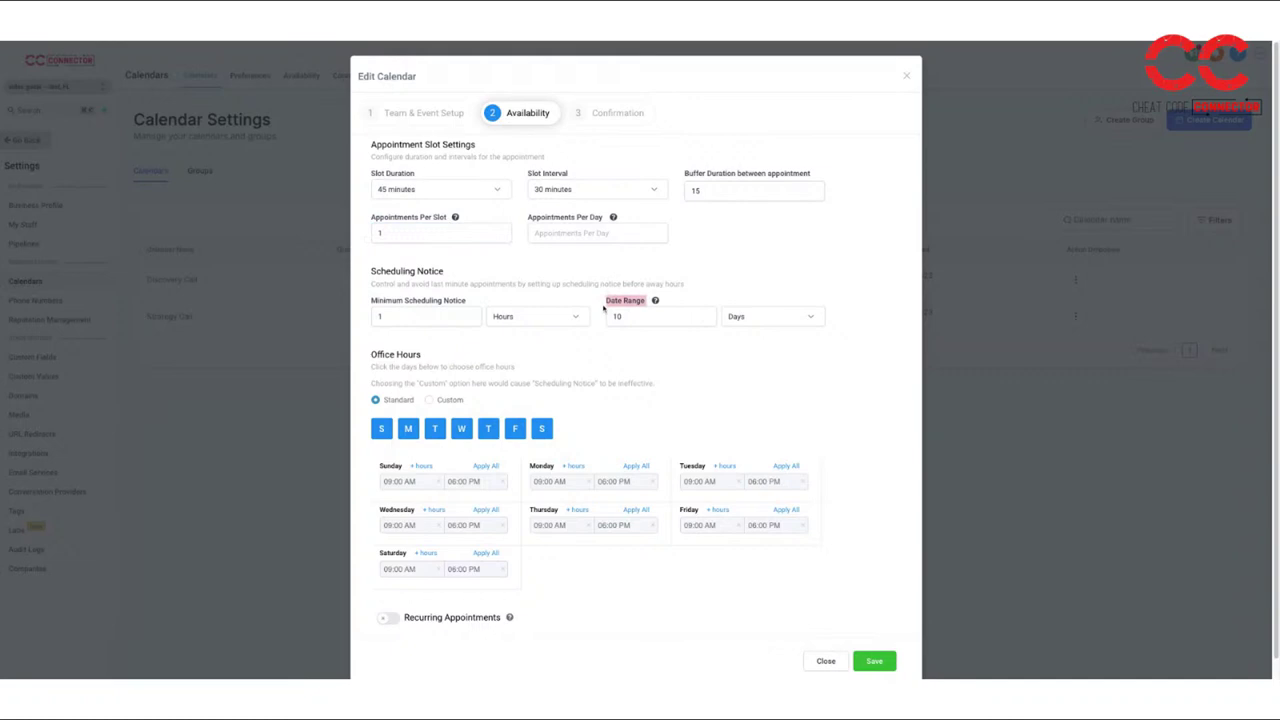
click(691, 344)
Switch Sunday and Saturday off in the office hours and turn both days back on
click(381, 428)
click(546, 430)
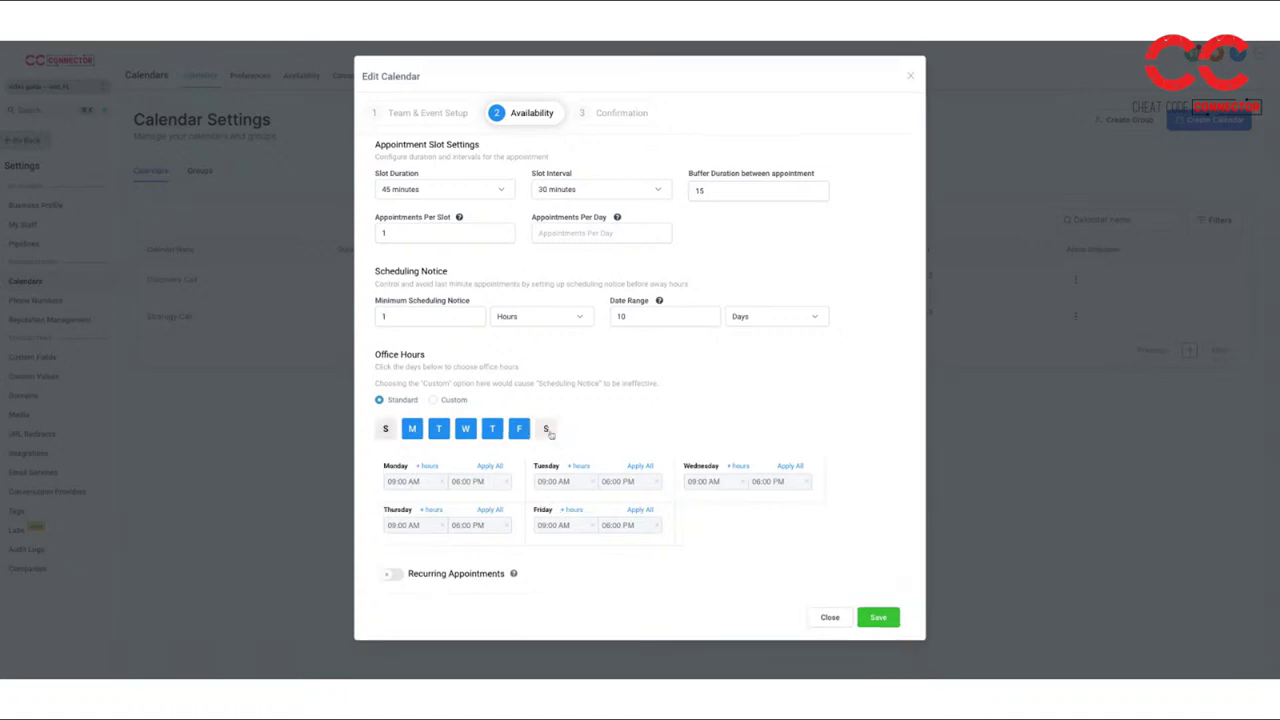
click(546, 430)
click(384, 437)
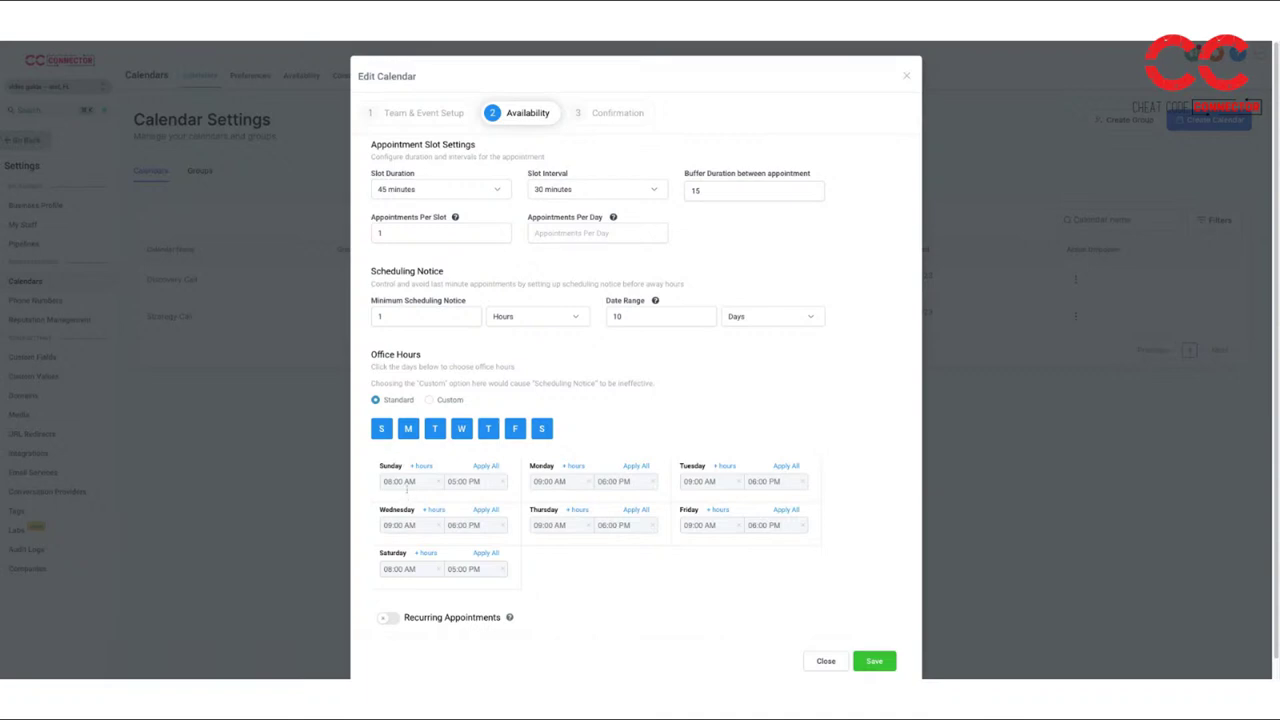
Go to the calendar's confirmation settings and examine the custom form choices
scroll(641, 563, down, 1)
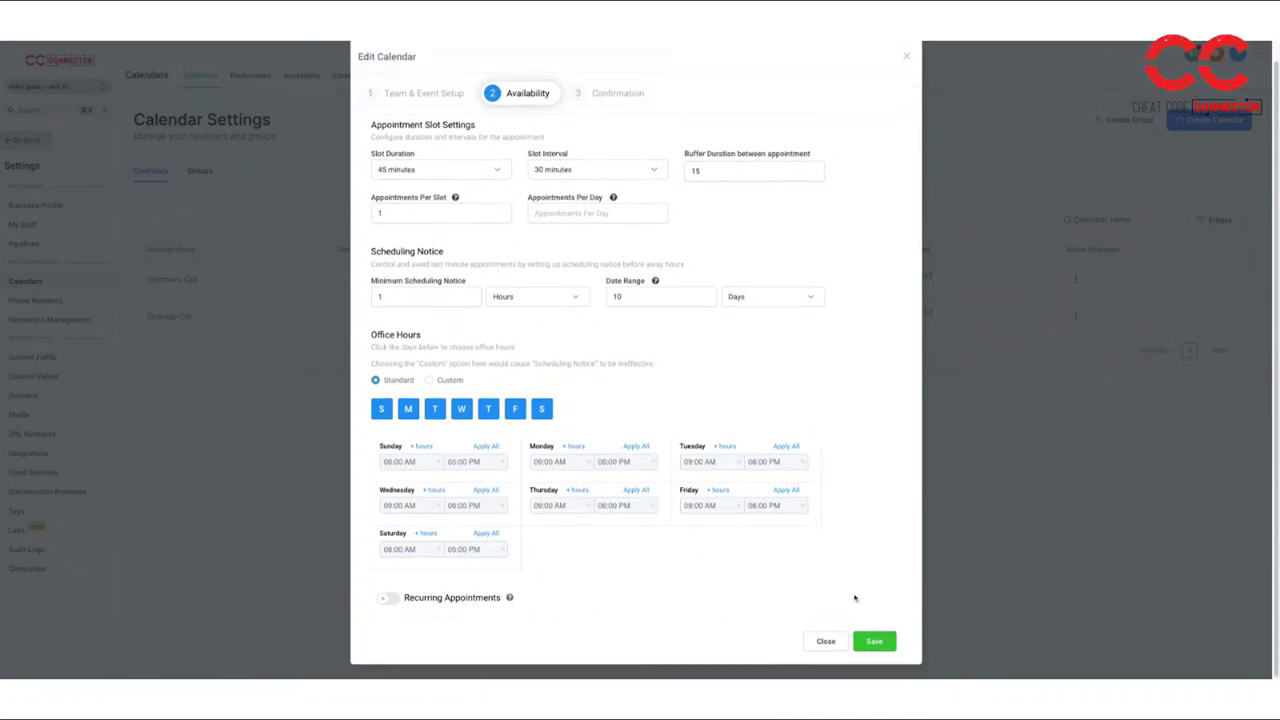
click(583, 99)
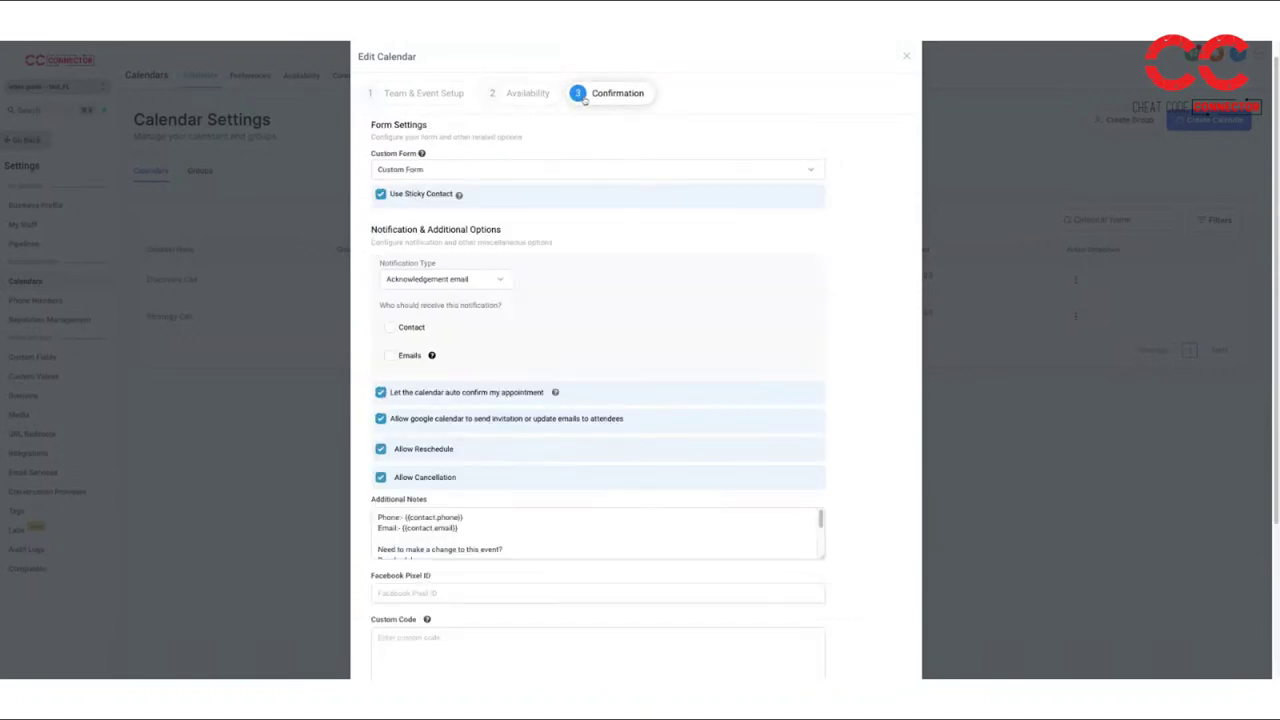
scroll(518, 153, down, 1)
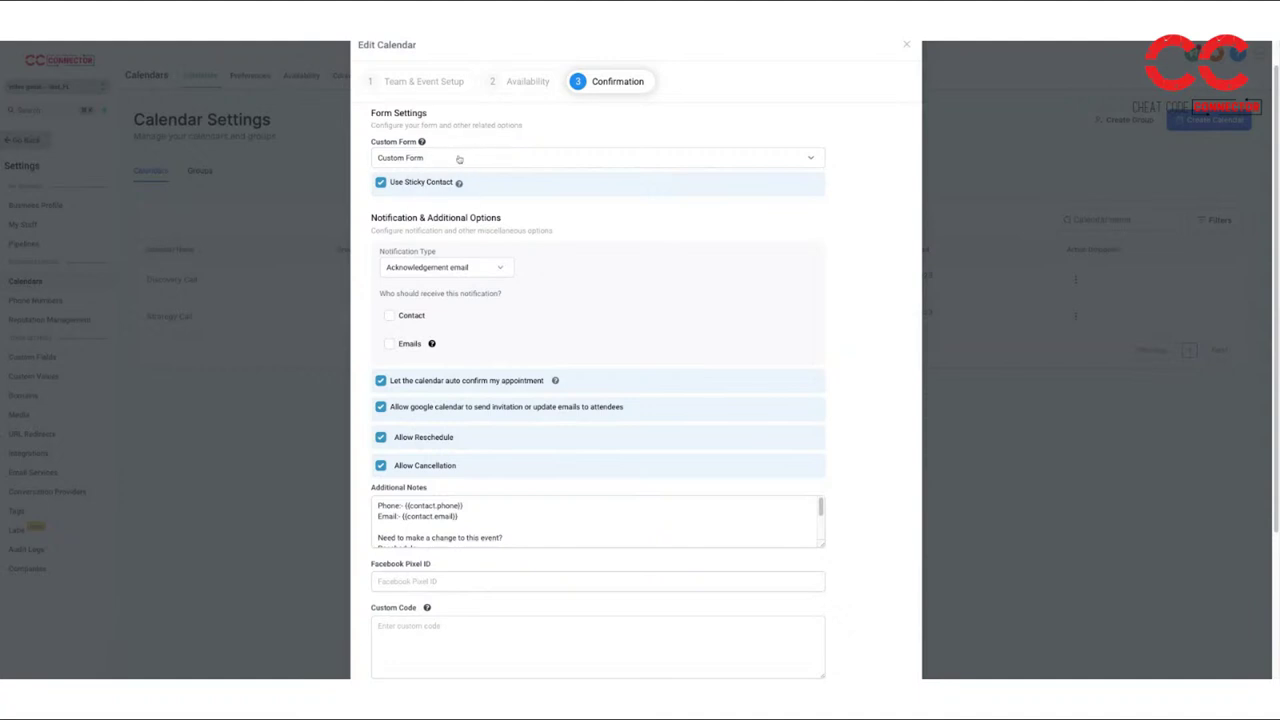
click(459, 158)
click(602, 184)
scroll(602, 184, down, 2)
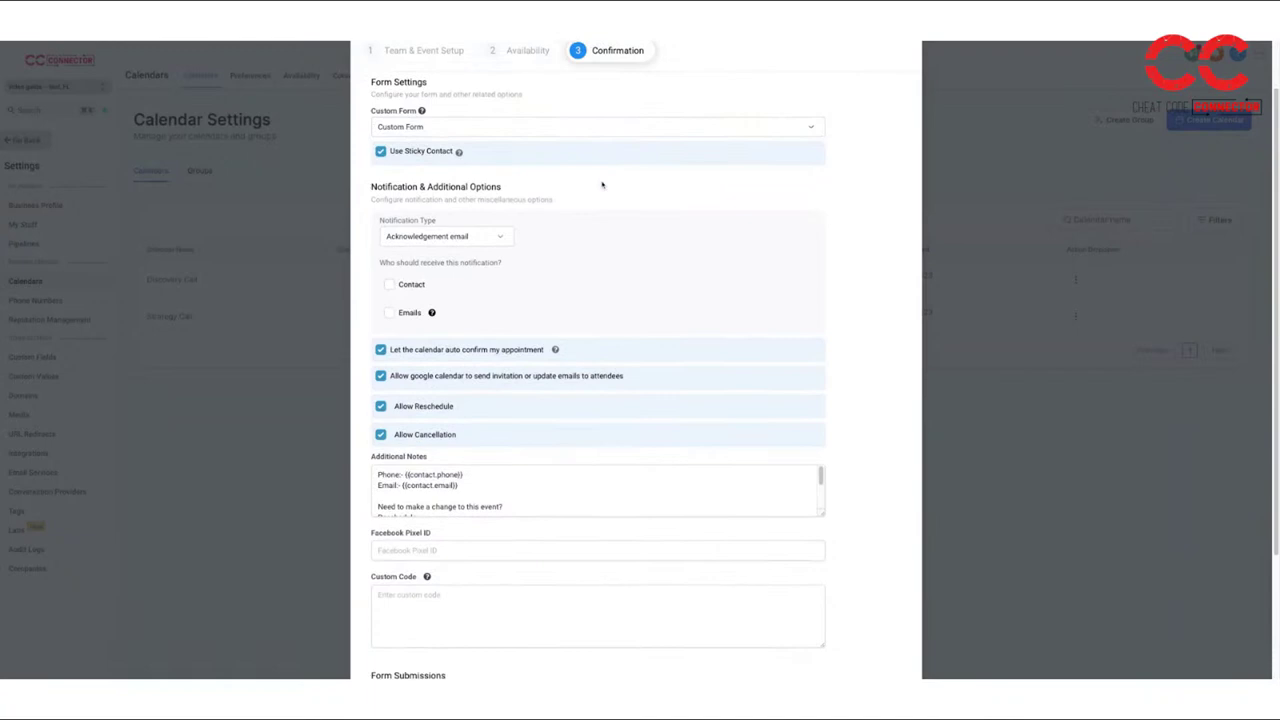
Try out Contact and Emails as recipients of the acknowledgement email, leaving both unselected
click(389, 277)
click(389, 277)
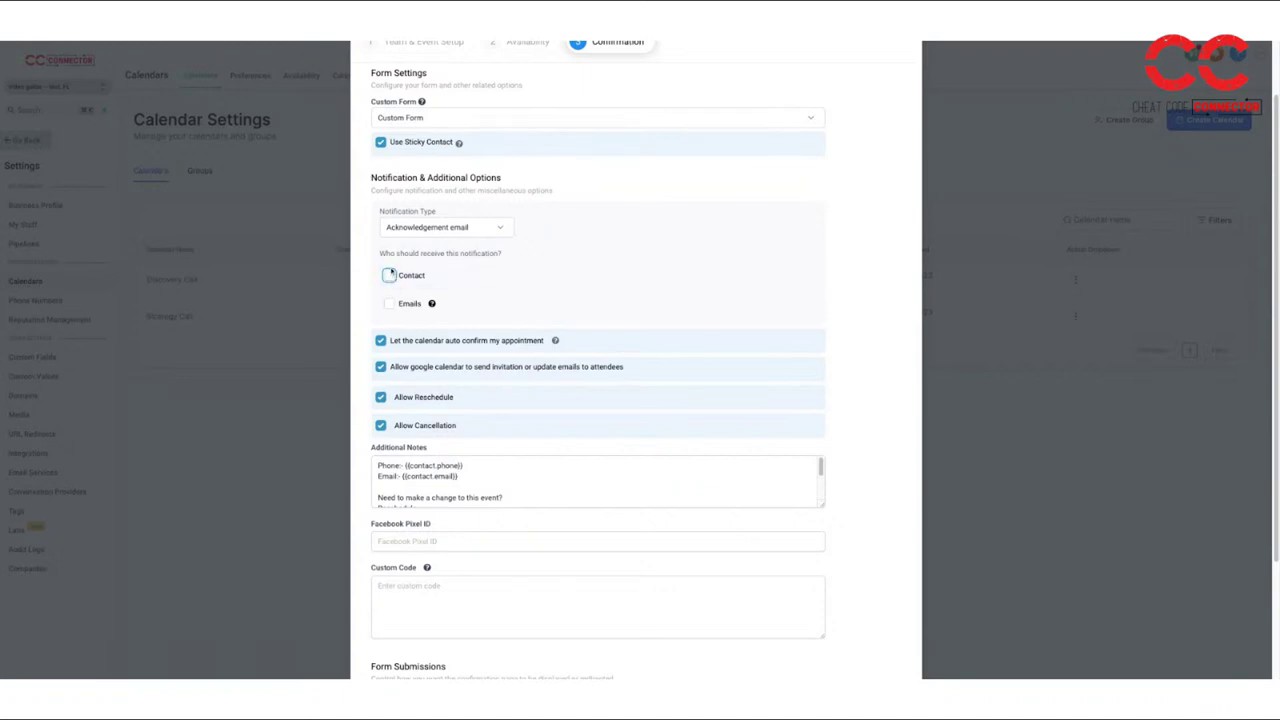
drag(380, 253, 426, 277)
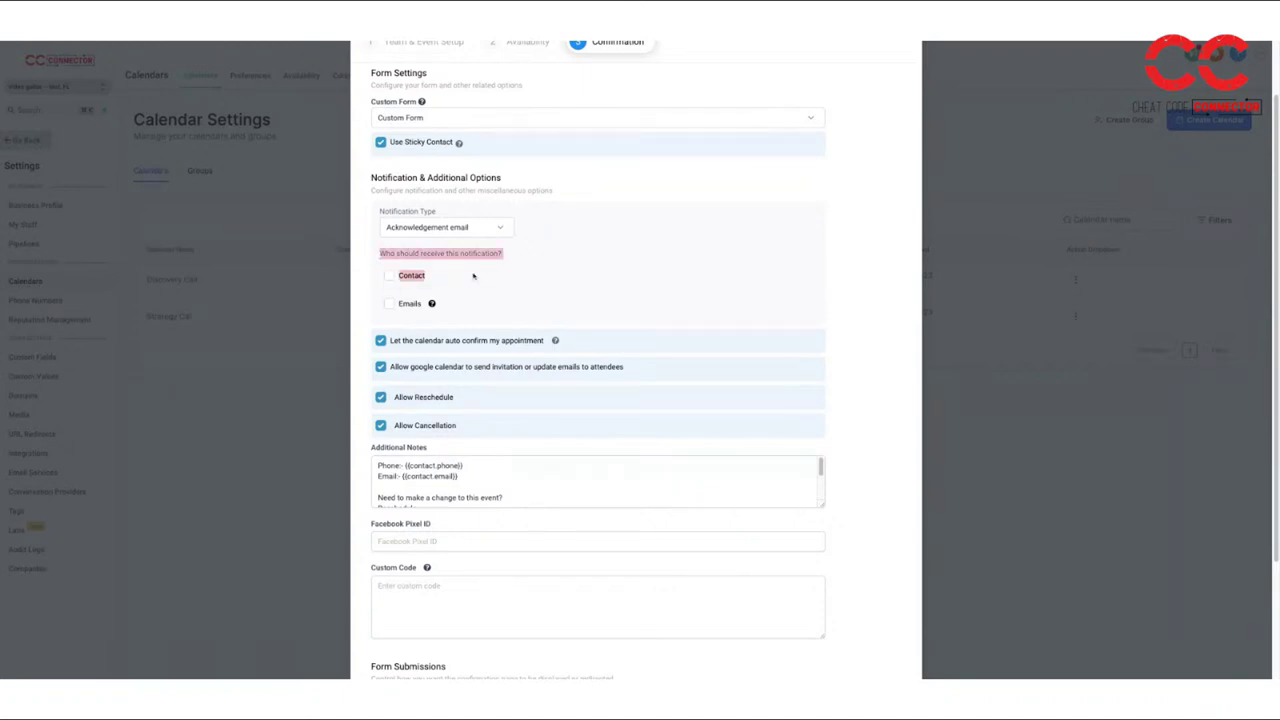
click(473, 276)
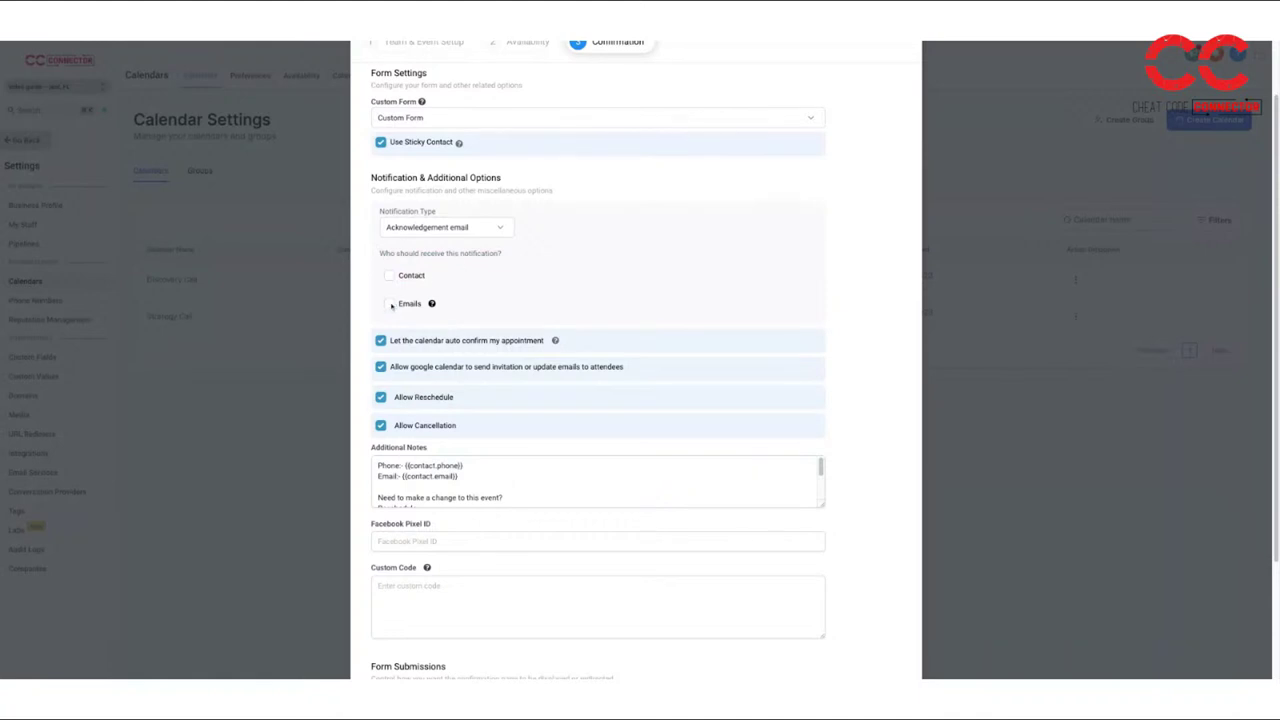
click(389, 304)
click(389, 303)
Look through the notification types, and switch automatic appointment confirmation off and back on
click(442, 228)
click(570, 237)
click(393, 343)
click(381, 341)
Read through the additional notes template down to the reschedule and cancellation links
scroll(474, 426, down, 1)
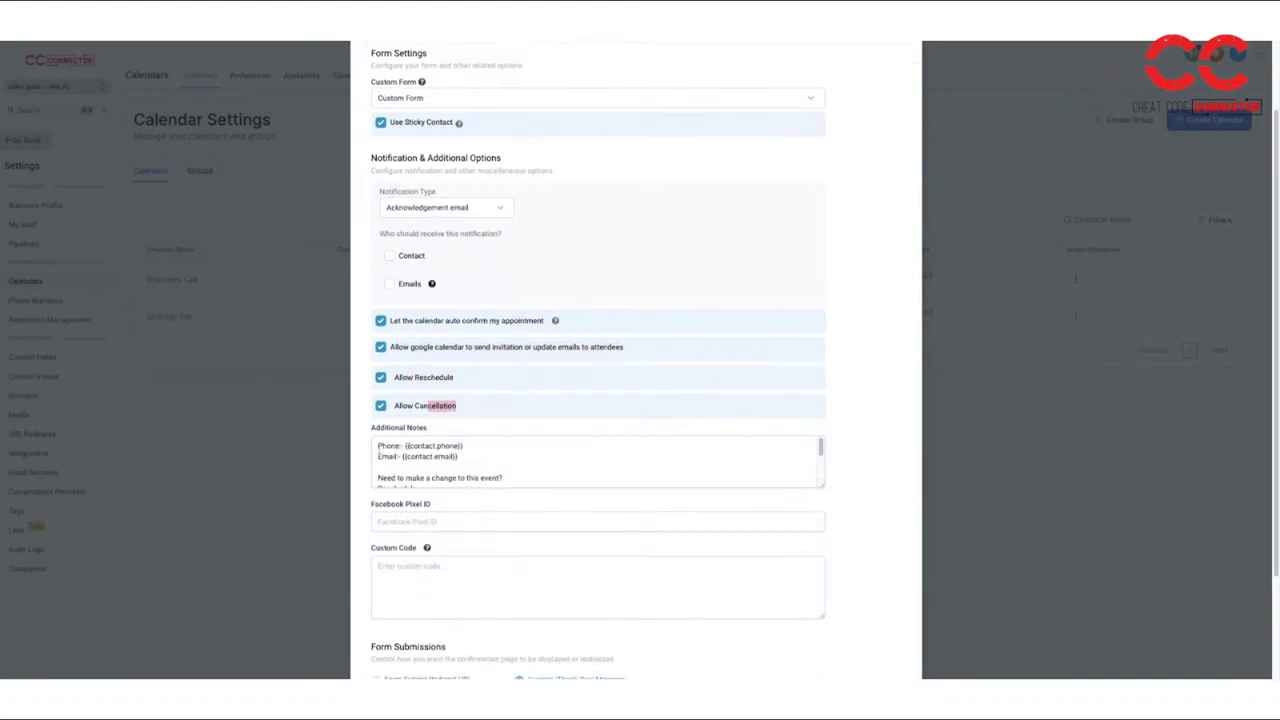
click(470, 460)
scroll(470, 465, down, 3)
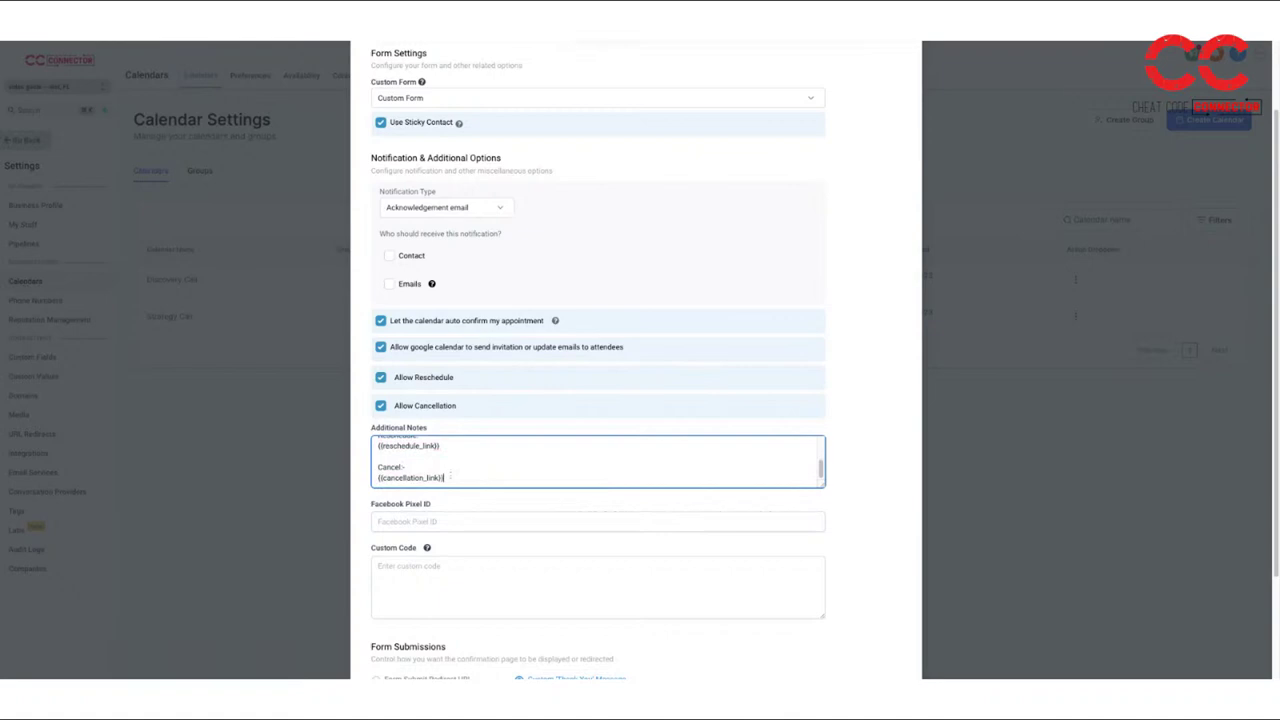
Review the remaining confirmation settings down to the custom thank-you message, and close the calendar editor without completing it
scroll(450, 475, up, 2)
scroll(422, 478, down, 1)
scroll(431, 464, up, 2)
scroll(436, 478, down, 5)
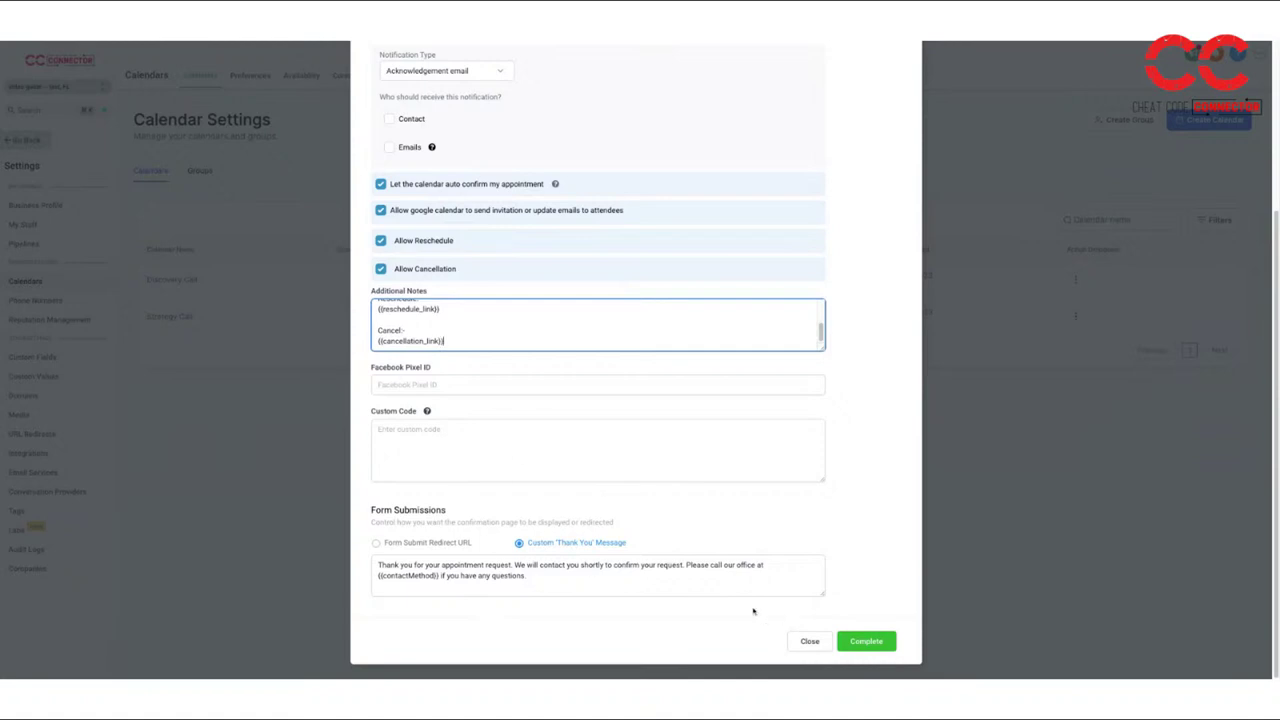
click(475, 583)
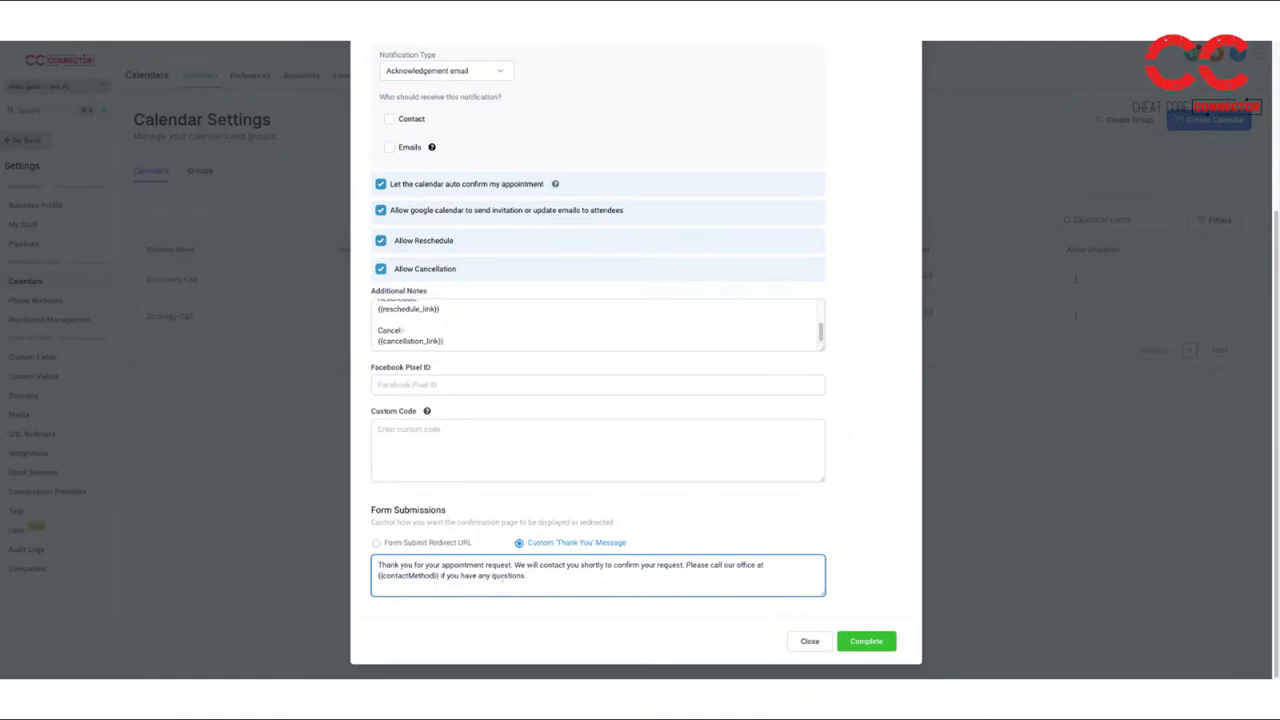
click(809, 640)
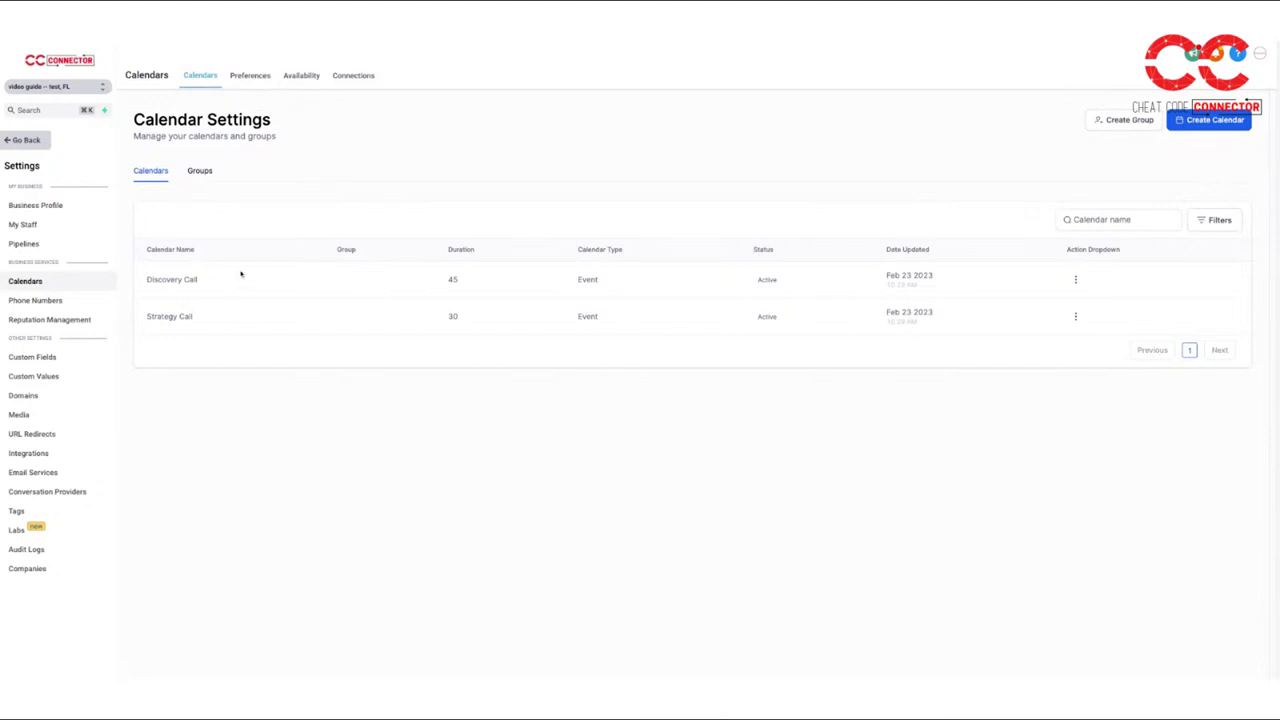
Check the Google account connection among the integrations and return to the calendar settings
click(30, 455)
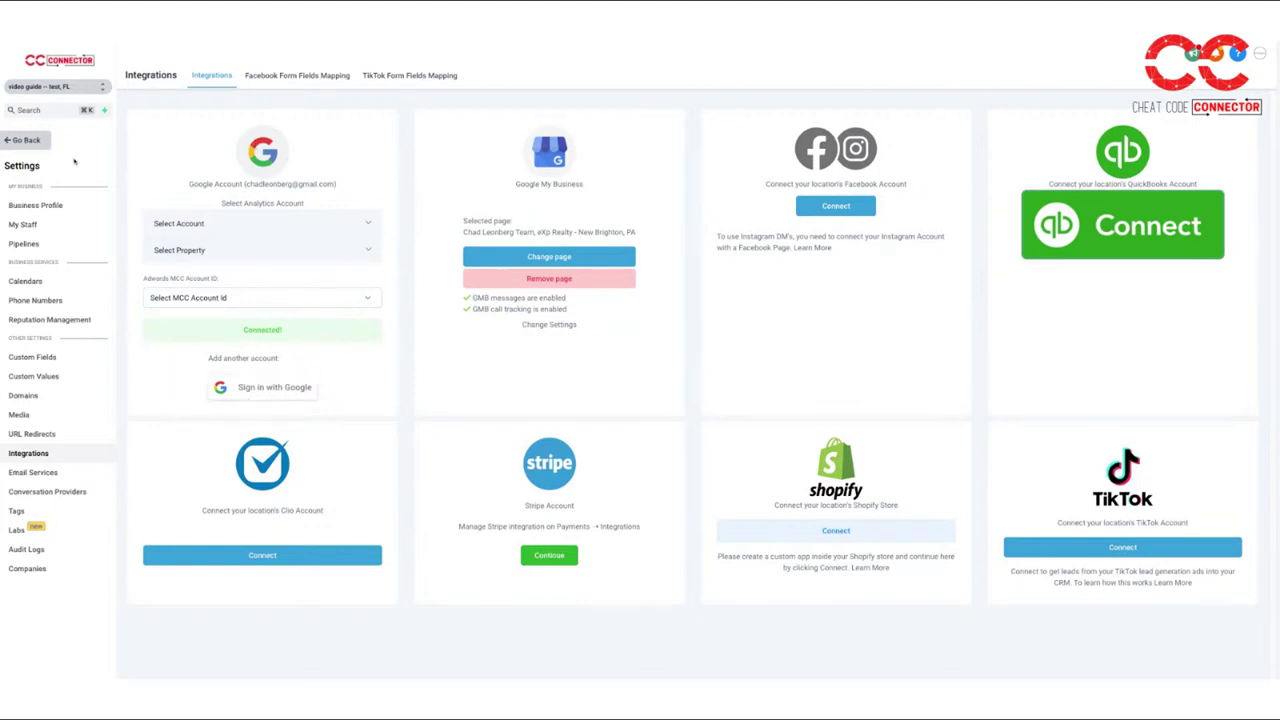
click(38, 282)
click(22, 140)
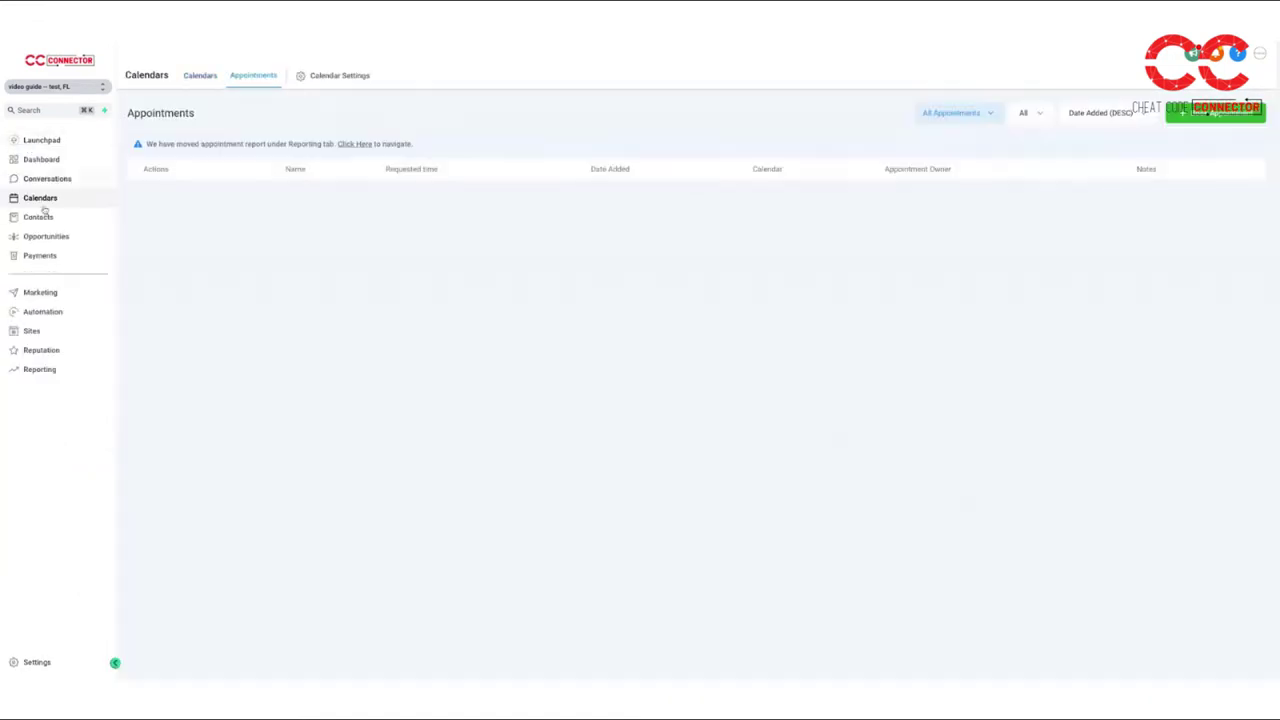
click(325, 77)
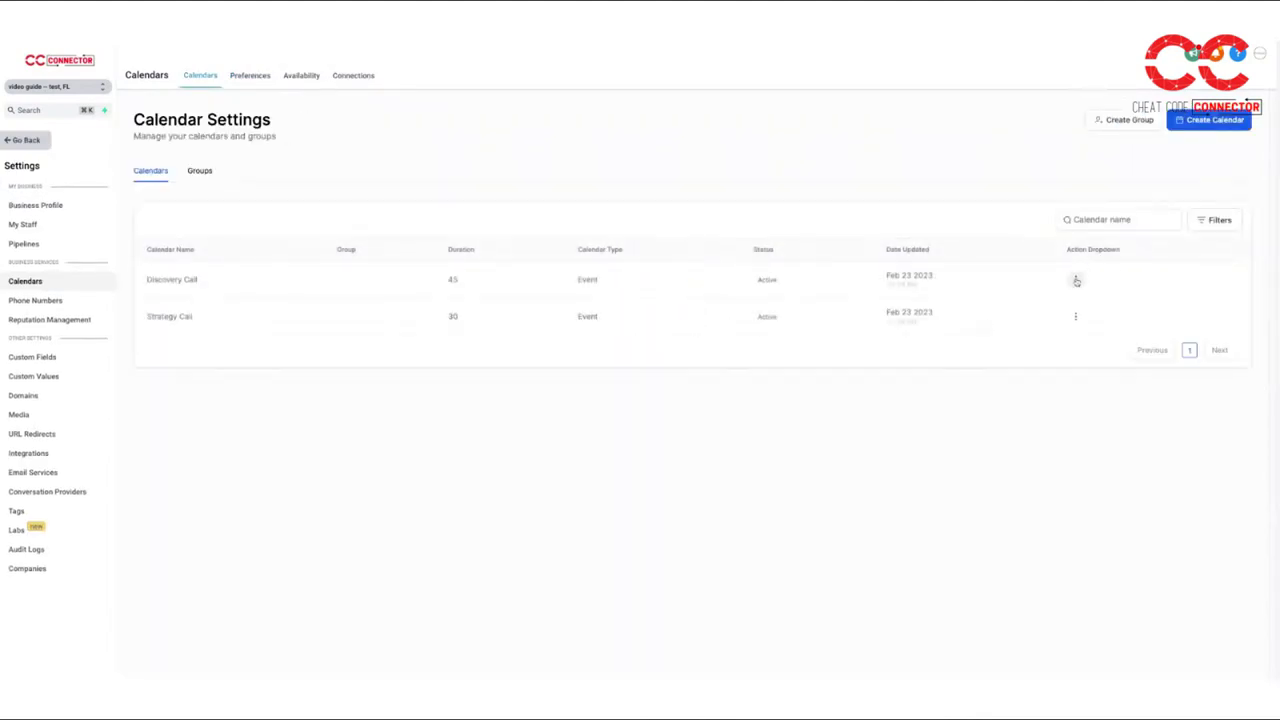
Edit the Discovery Call calendar to link it to Google, choosing the account owner's Gmail calendar as the Google calendar
click(1076, 281)
click(1050, 301)
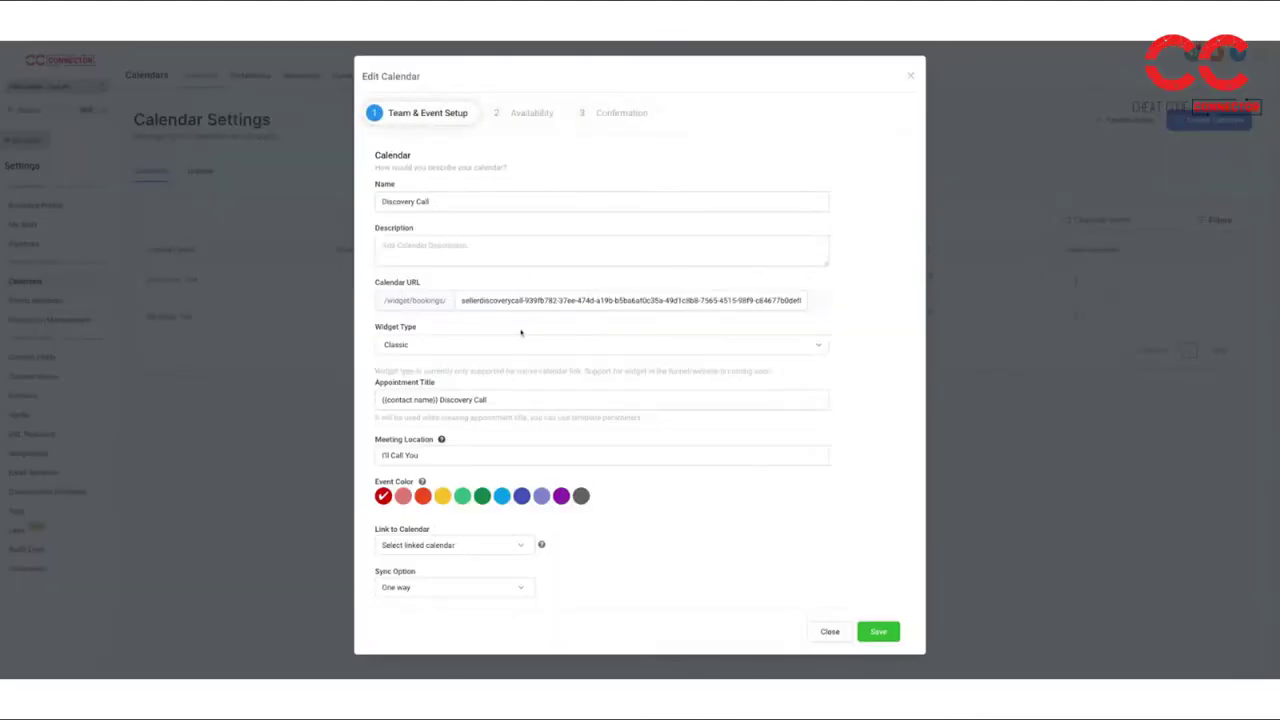
click(463, 546)
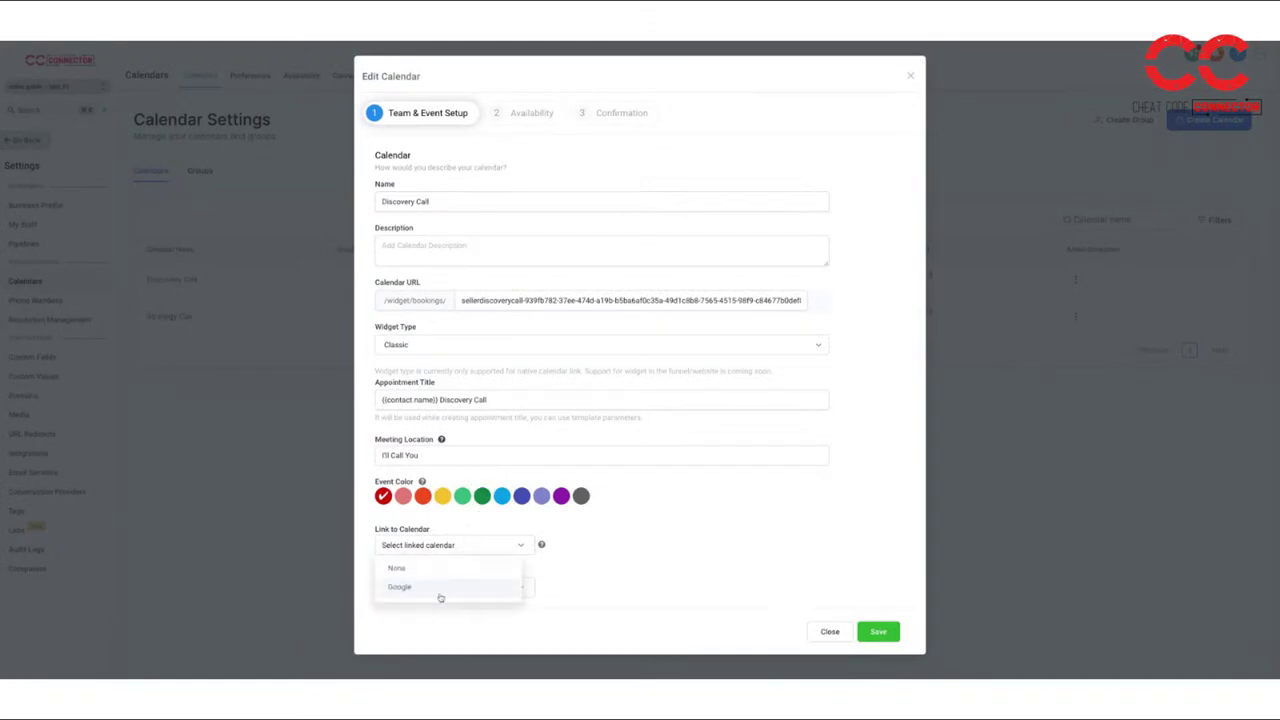
click(443, 596)
click(491, 594)
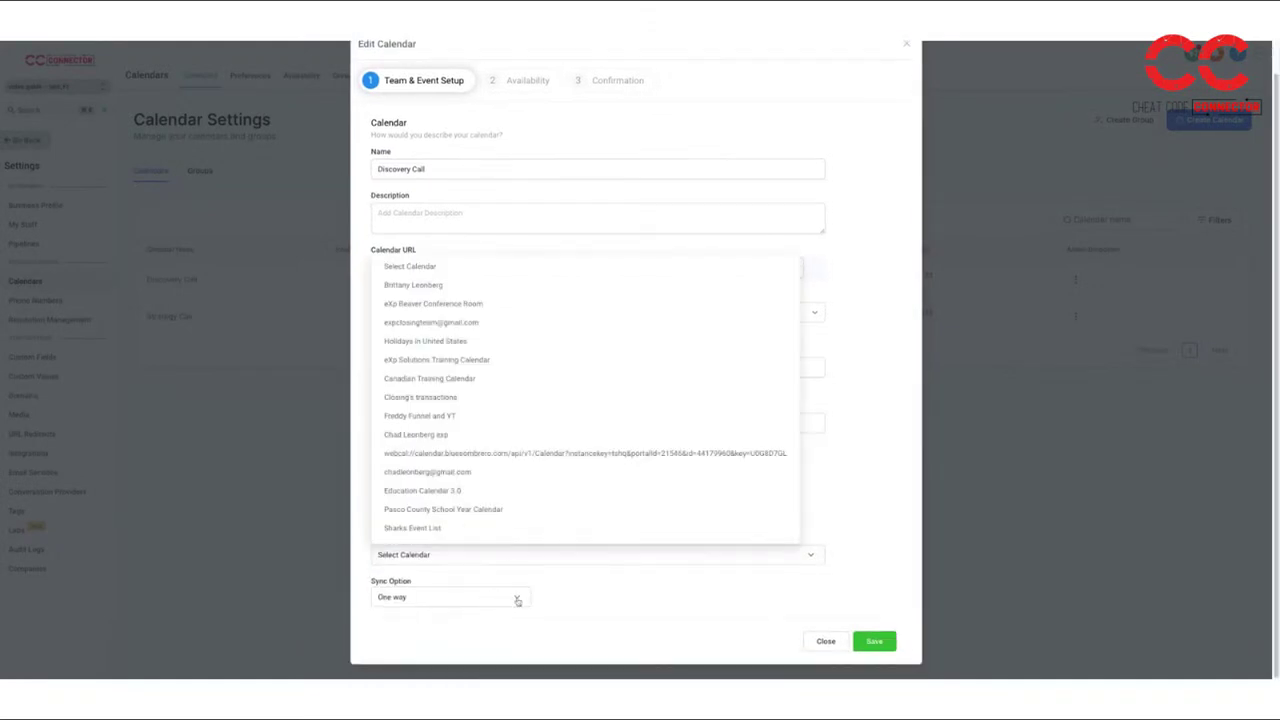
click(627, 604)
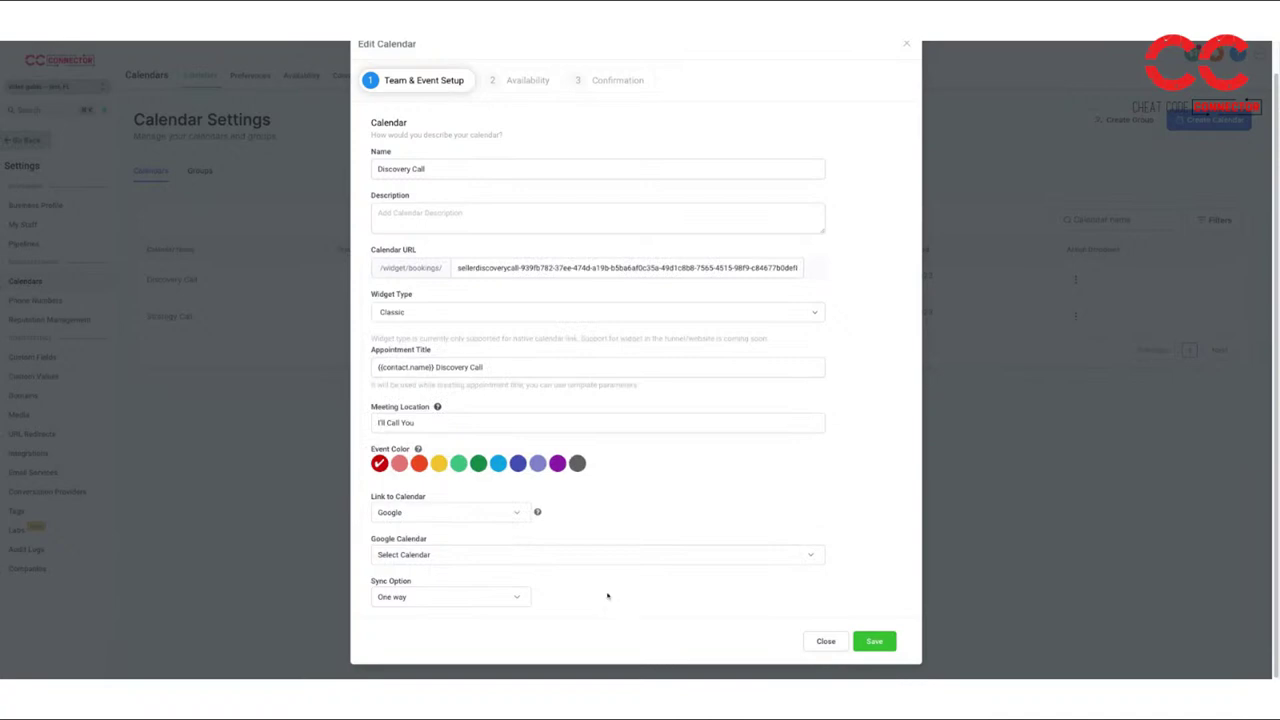
click(544, 559)
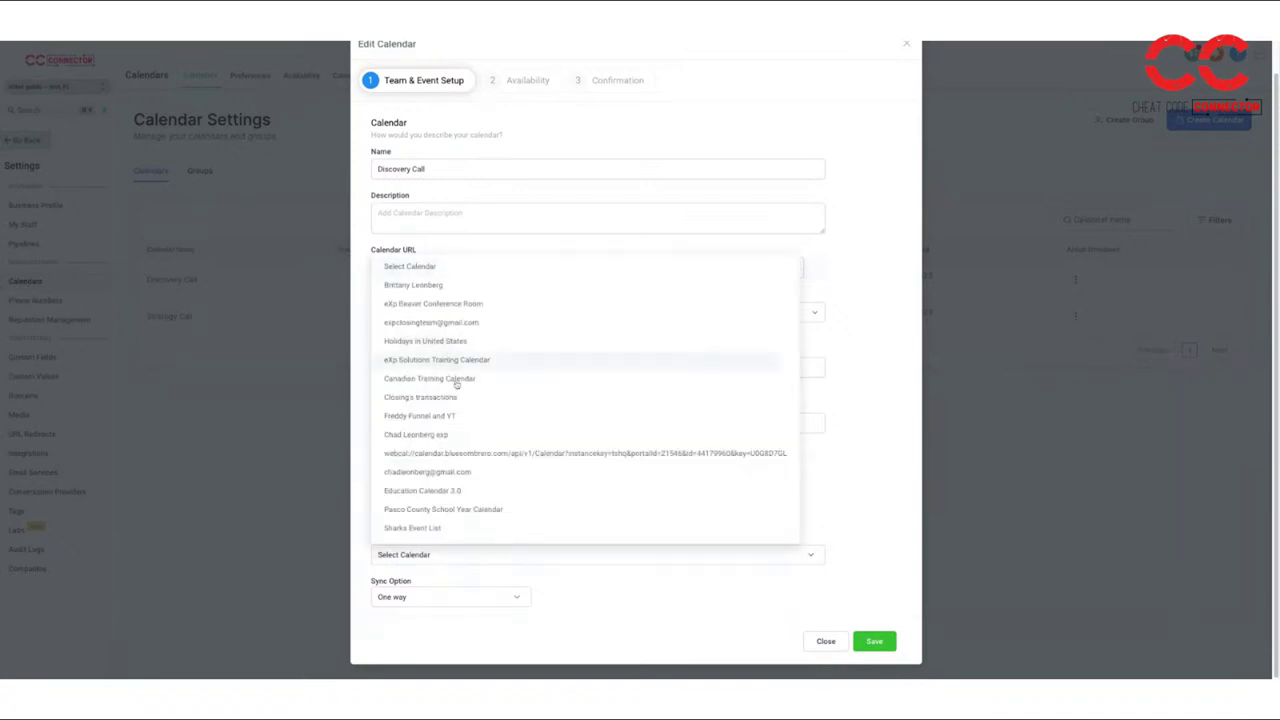
click(453, 473)
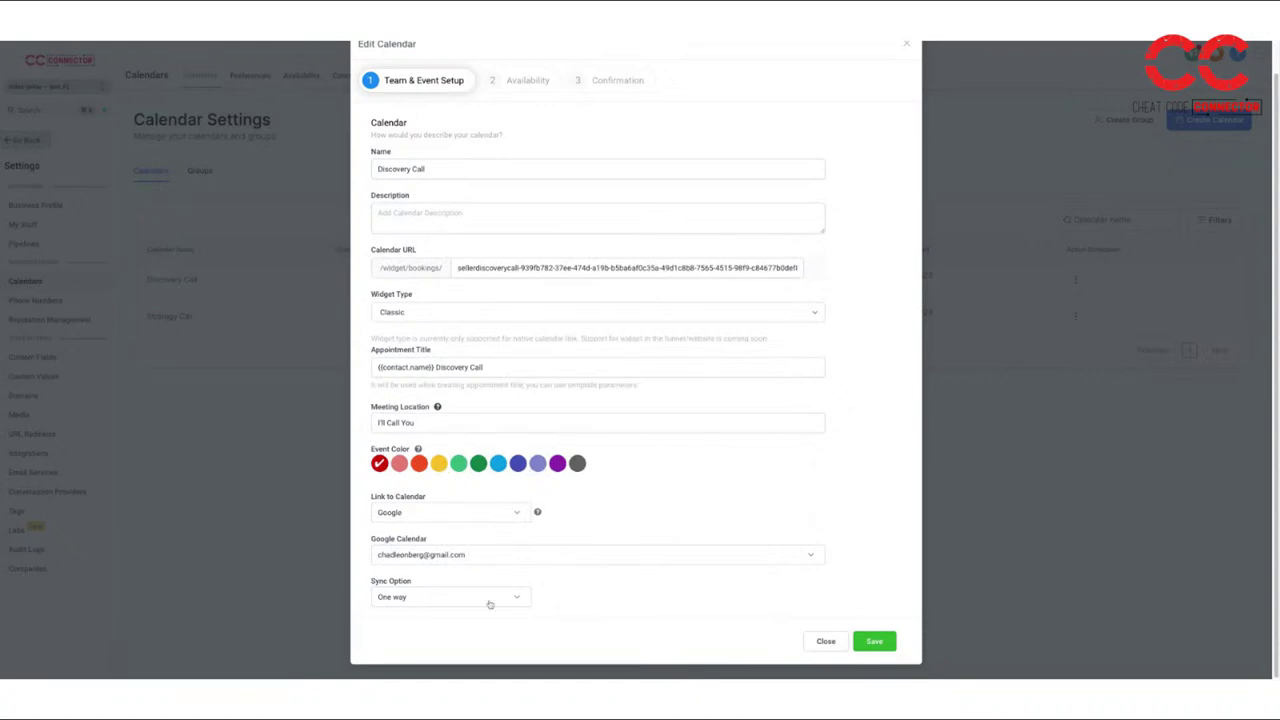
Save the Discovery Call calendar's event setup and availability, and complete its confirmation settings
click(872, 642)
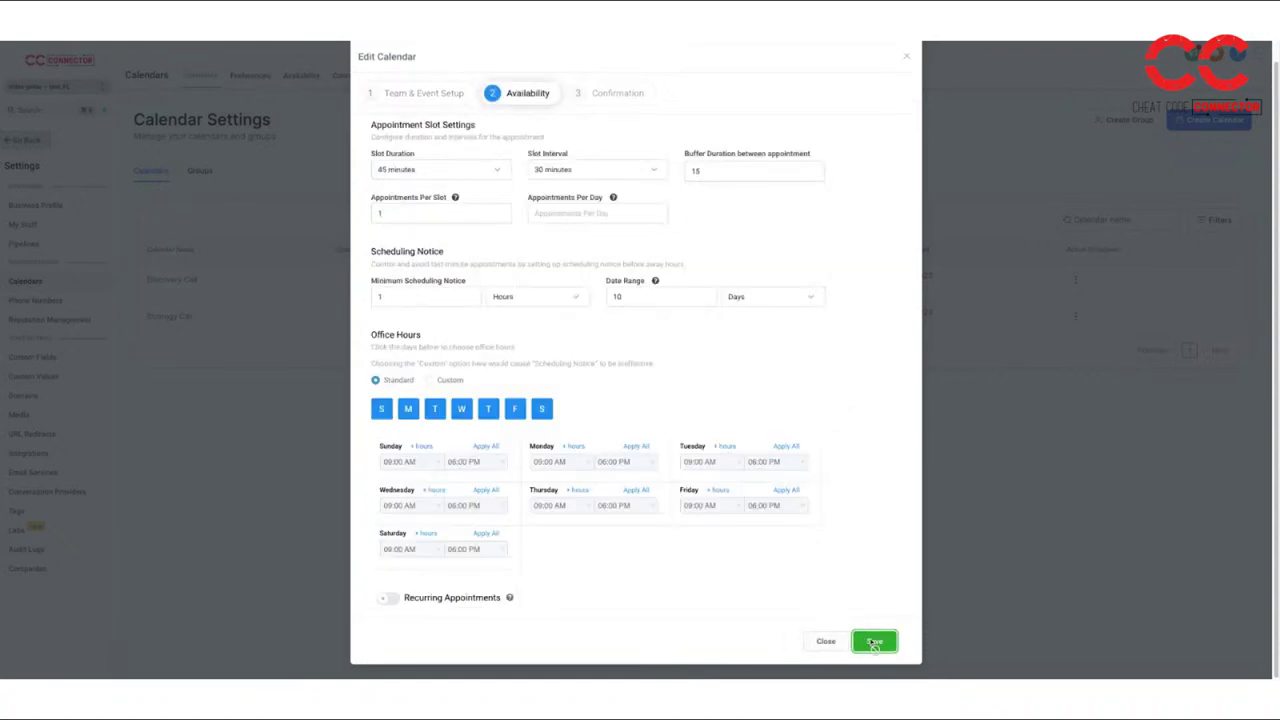
click(874, 642)
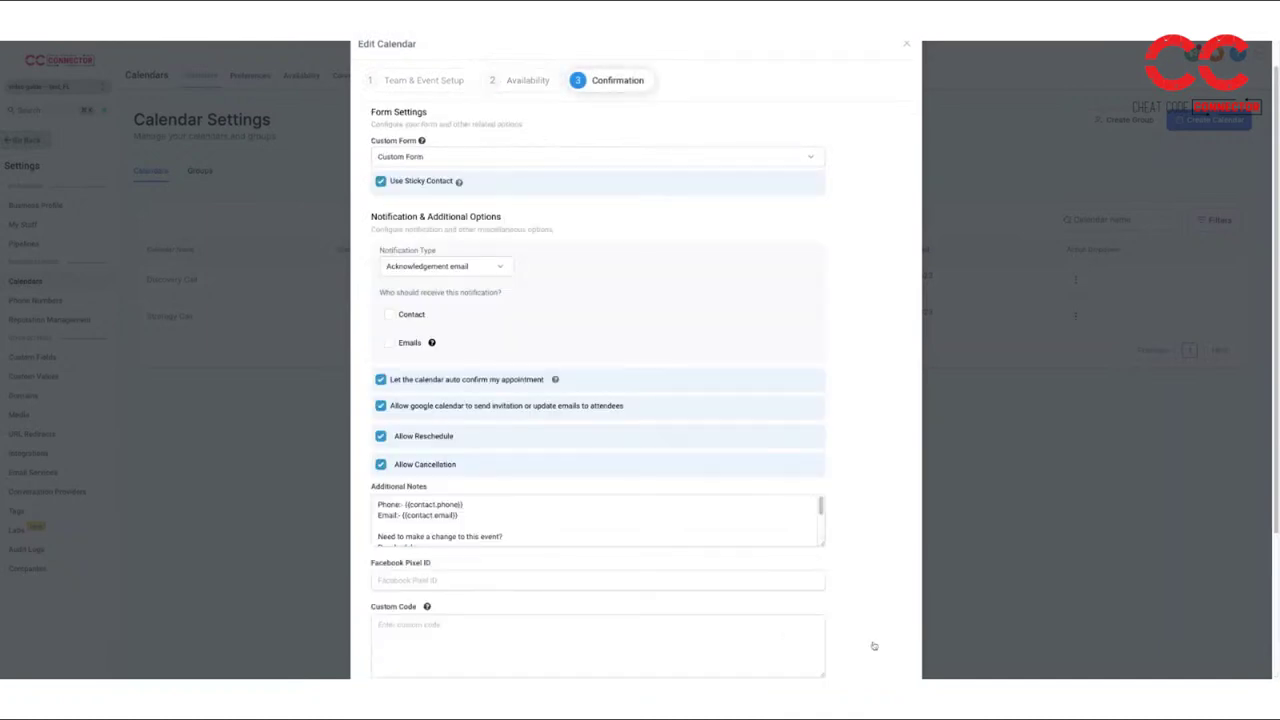
scroll(871, 600, down, 3)
click(866, 641)
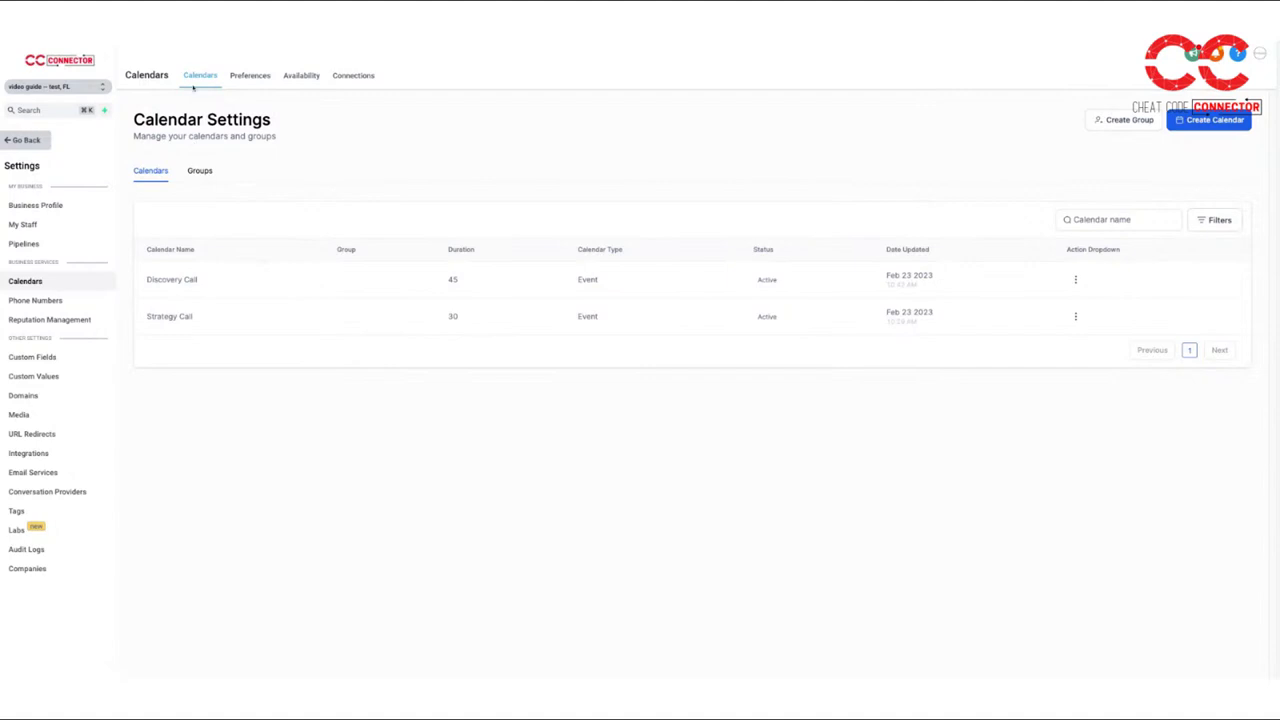
Go to the weekly calendar view, bring up the booking options for the 11:00 slot on Thursday the 23rd, and dismiss them
click(26, 140)
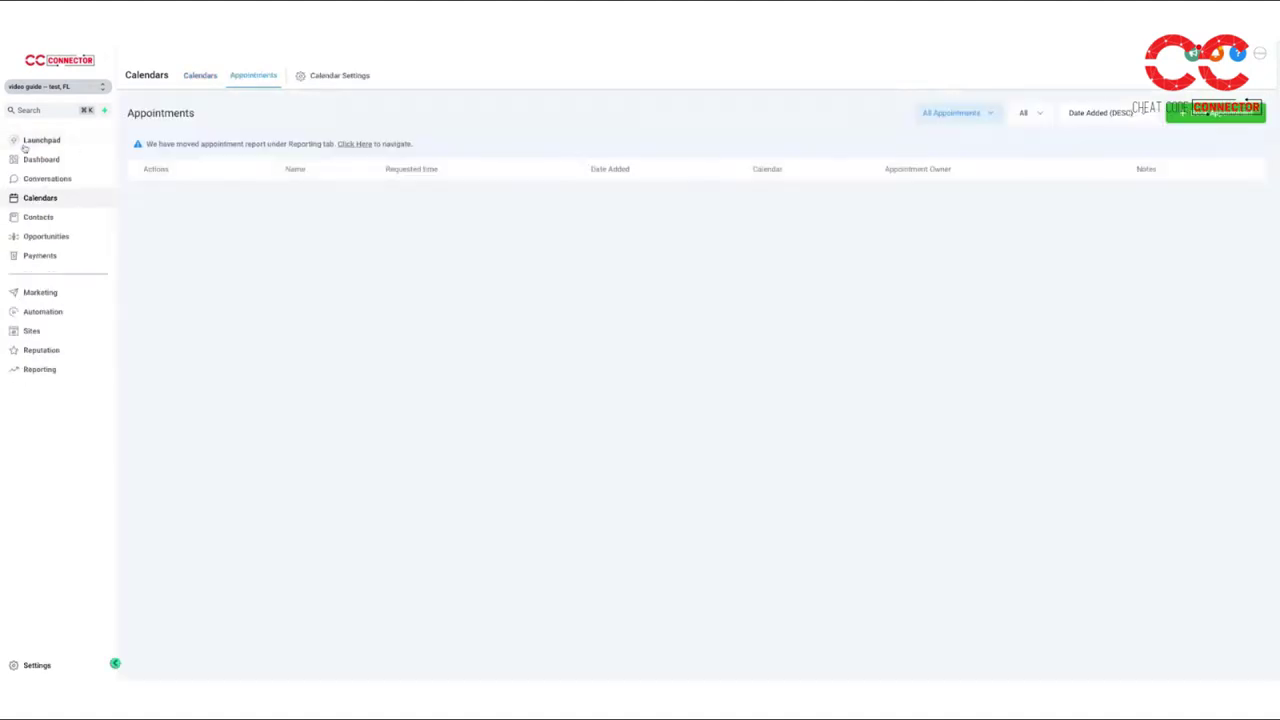
click(47, 199)
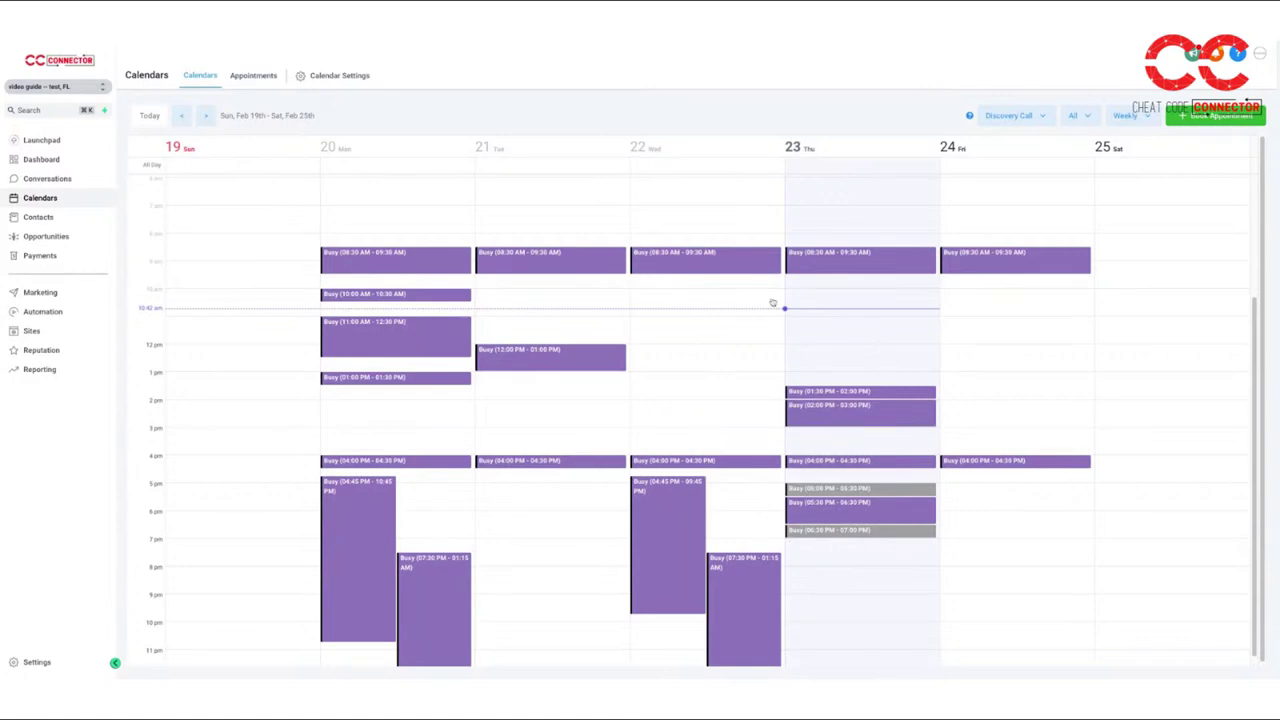
click(830, 318)
click(838, 322)
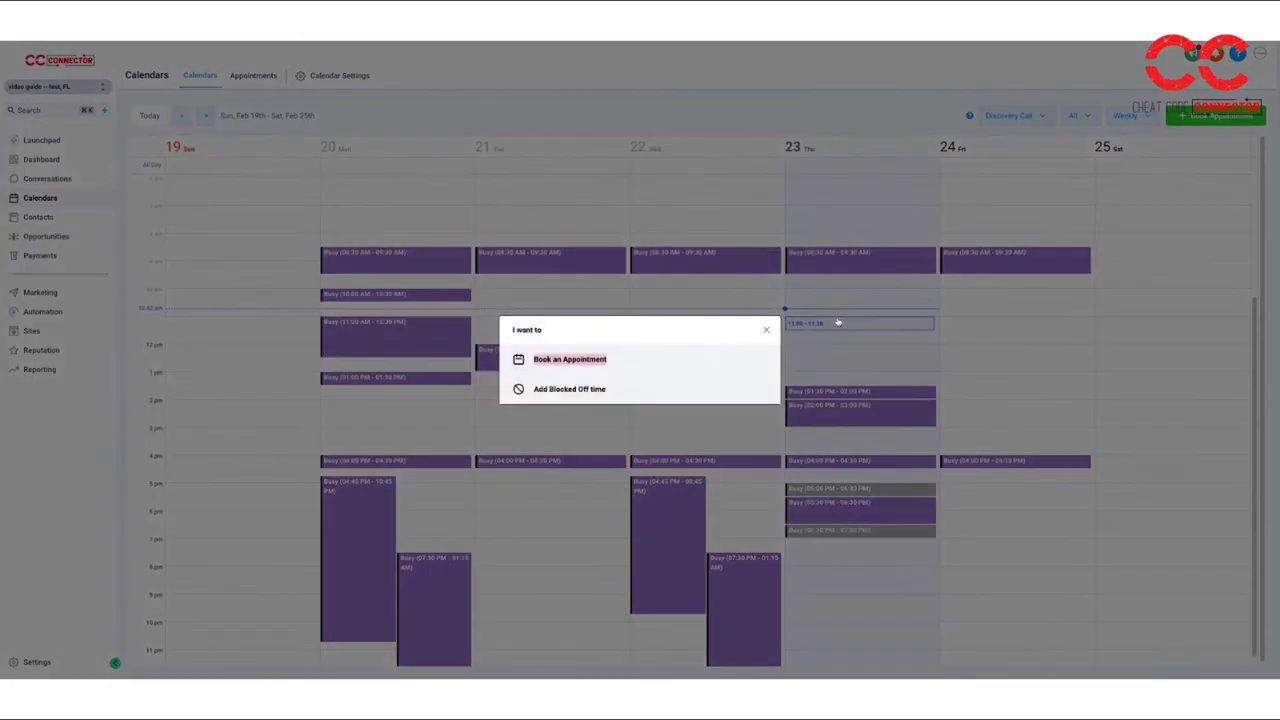
click(838, 322)
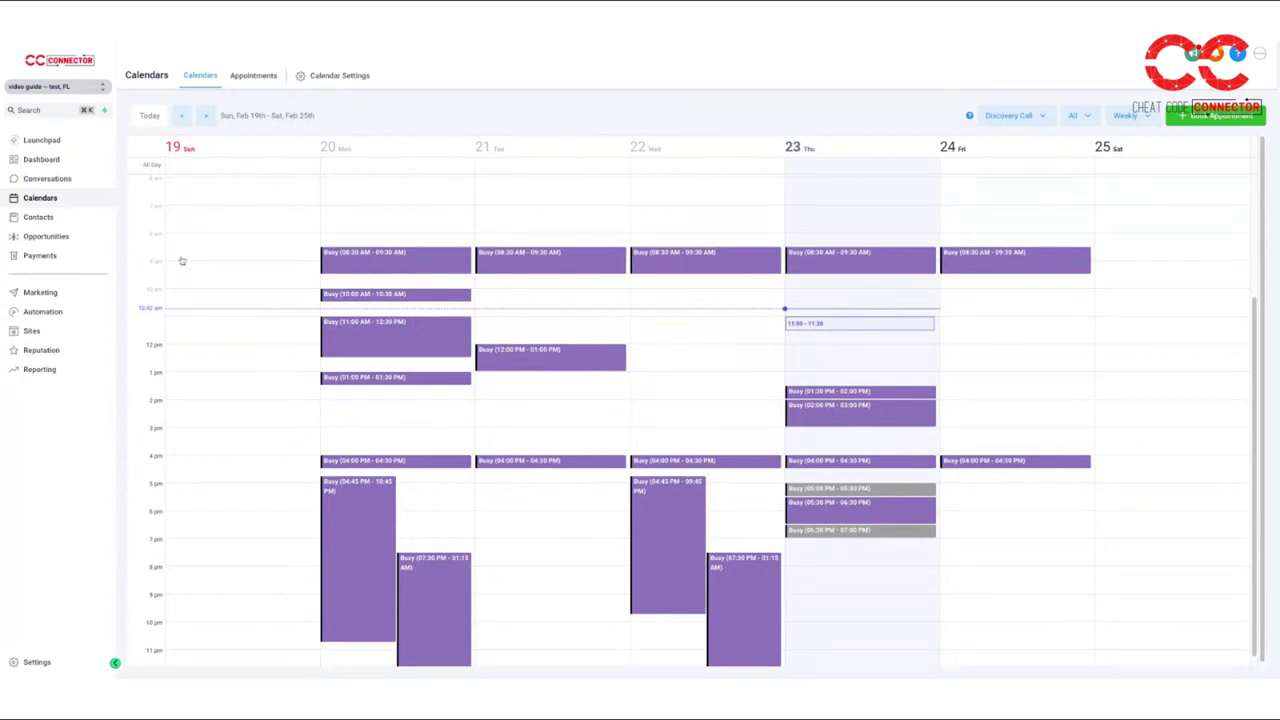
Examine the Buyer Workshop Webinar Sign Up and Dream Home Finder Survey Filled Out automations in the Webinar Funnel Workflows folder
click(57, 318)
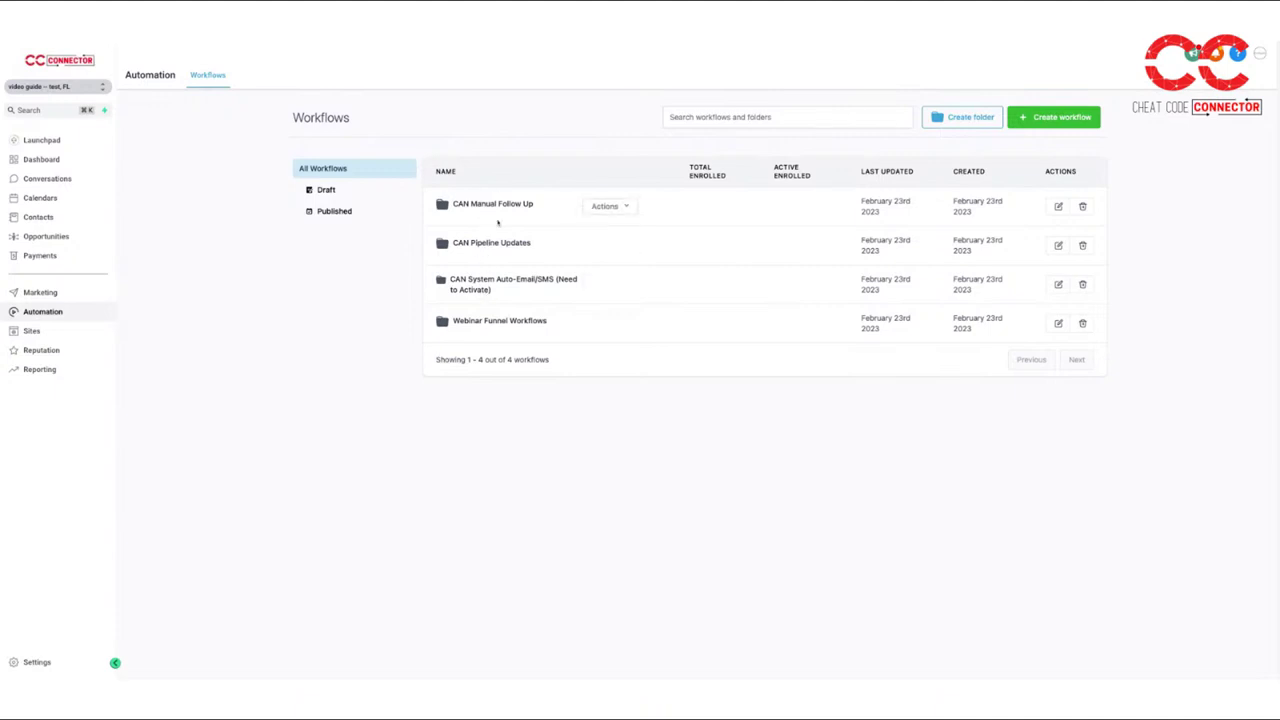
click(486, 324)
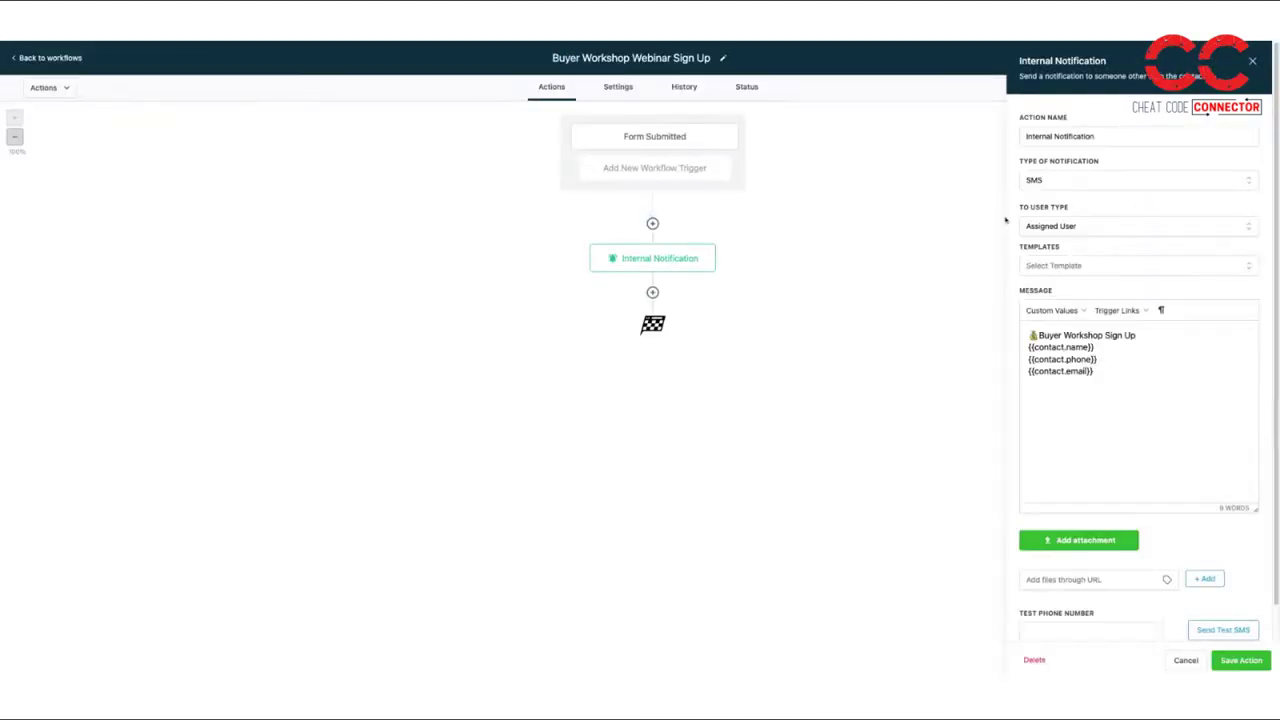
click(43, 57)
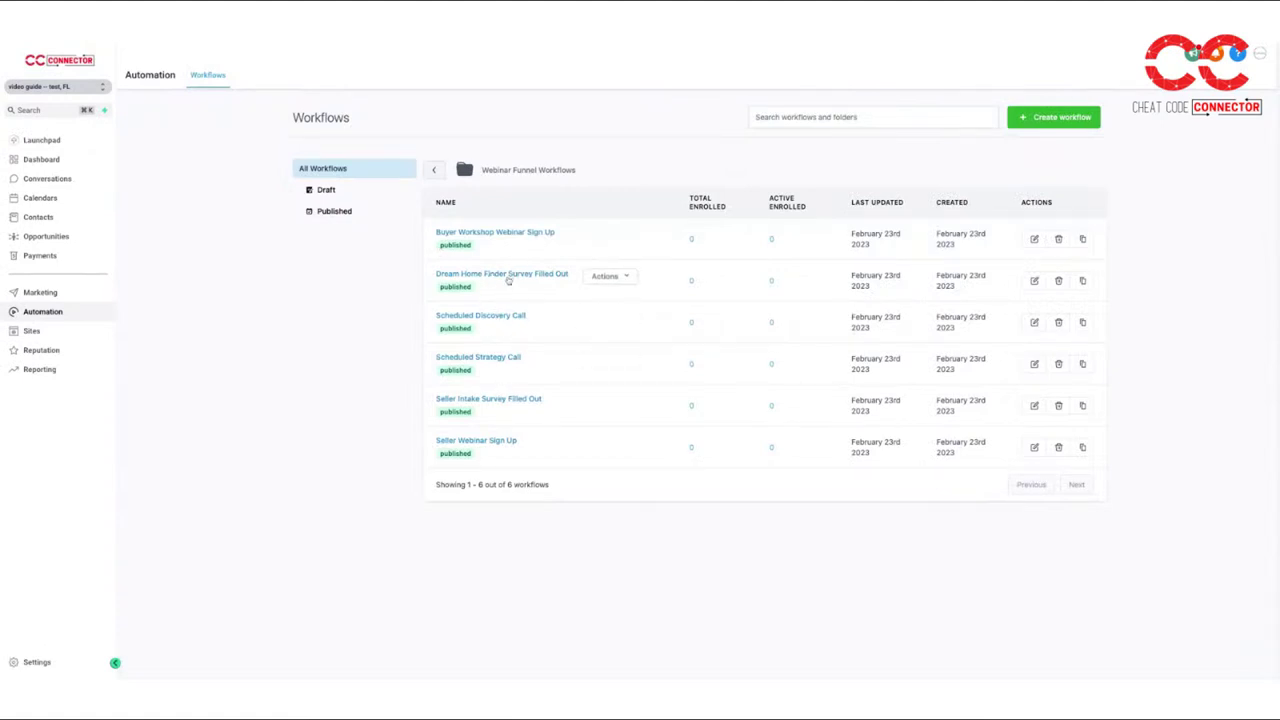
click(507, 278)
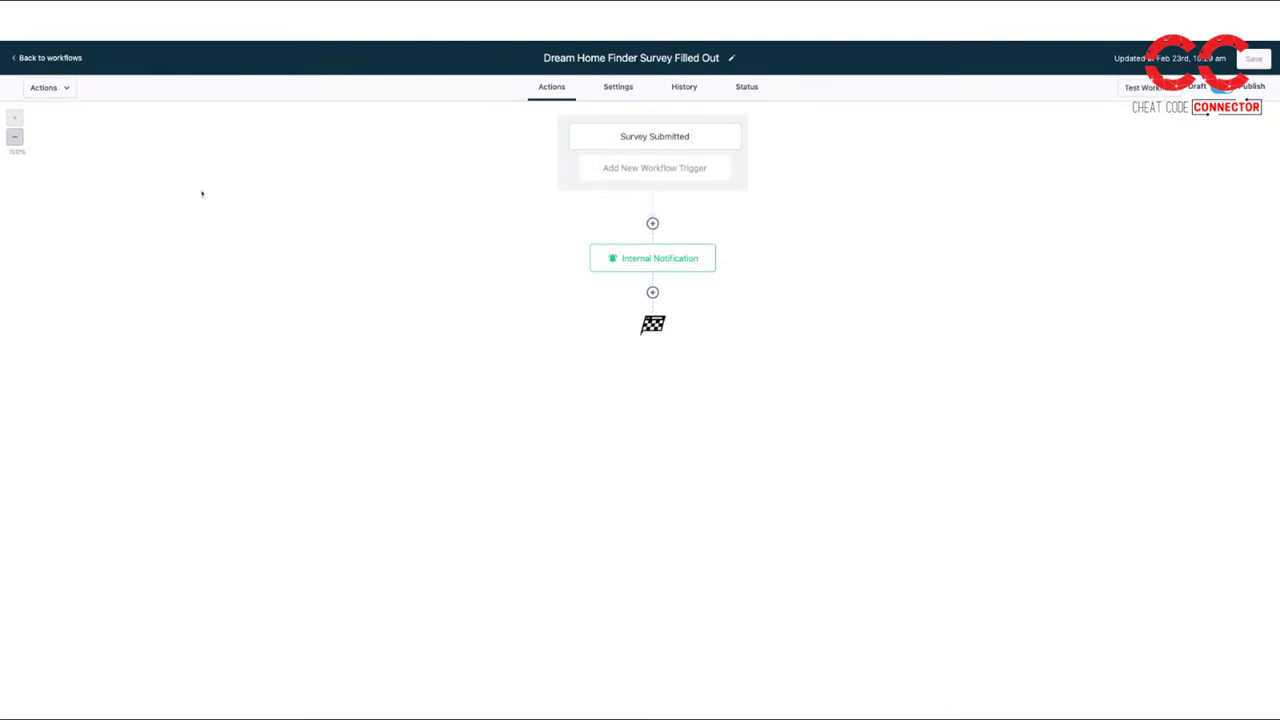
click(52, 59)
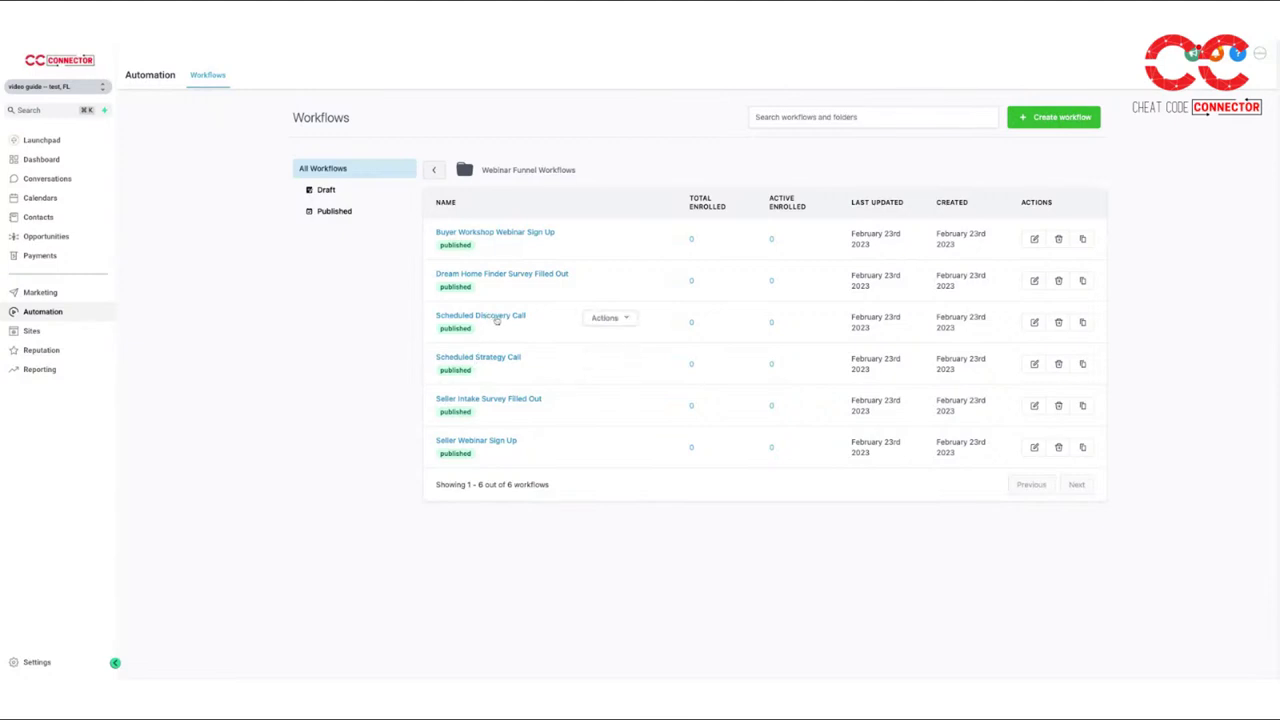
Set the Scheduled Discovery Call workflow trigger's calendar filter to Discovery Call, and save the trigger and workflow
click(495, 317)
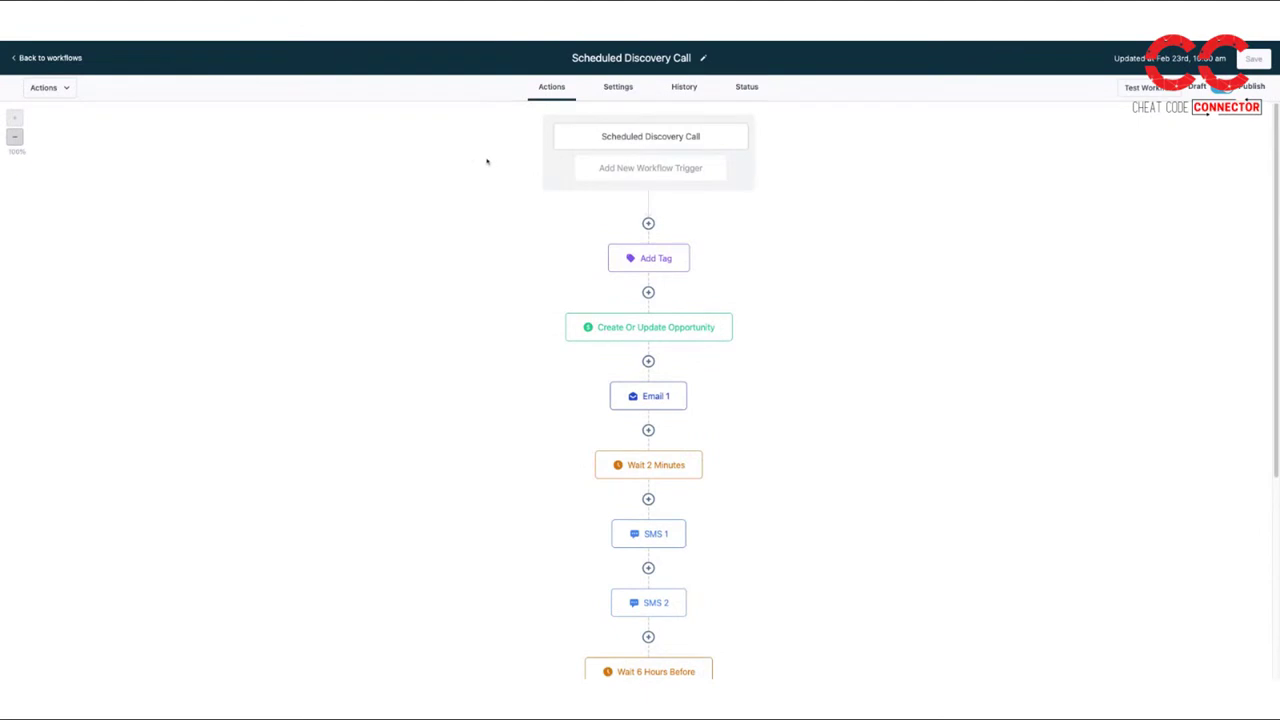
click(620, 143)
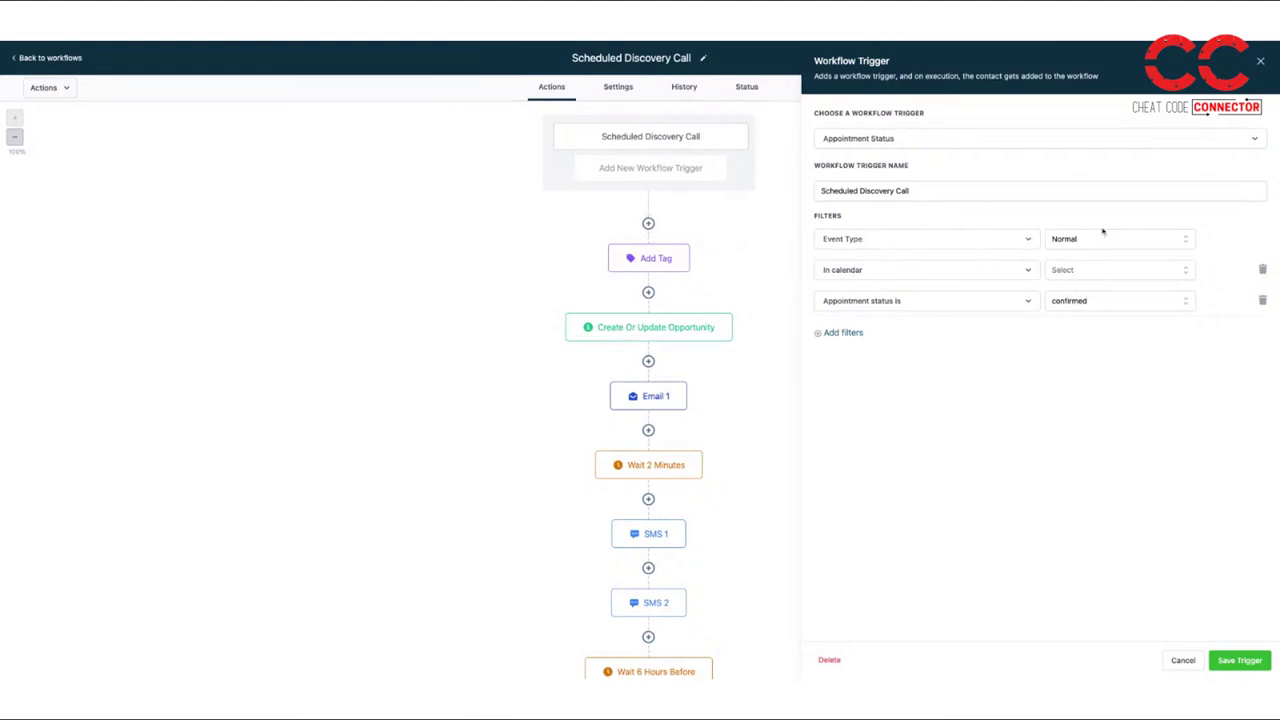
click(1071, 274)
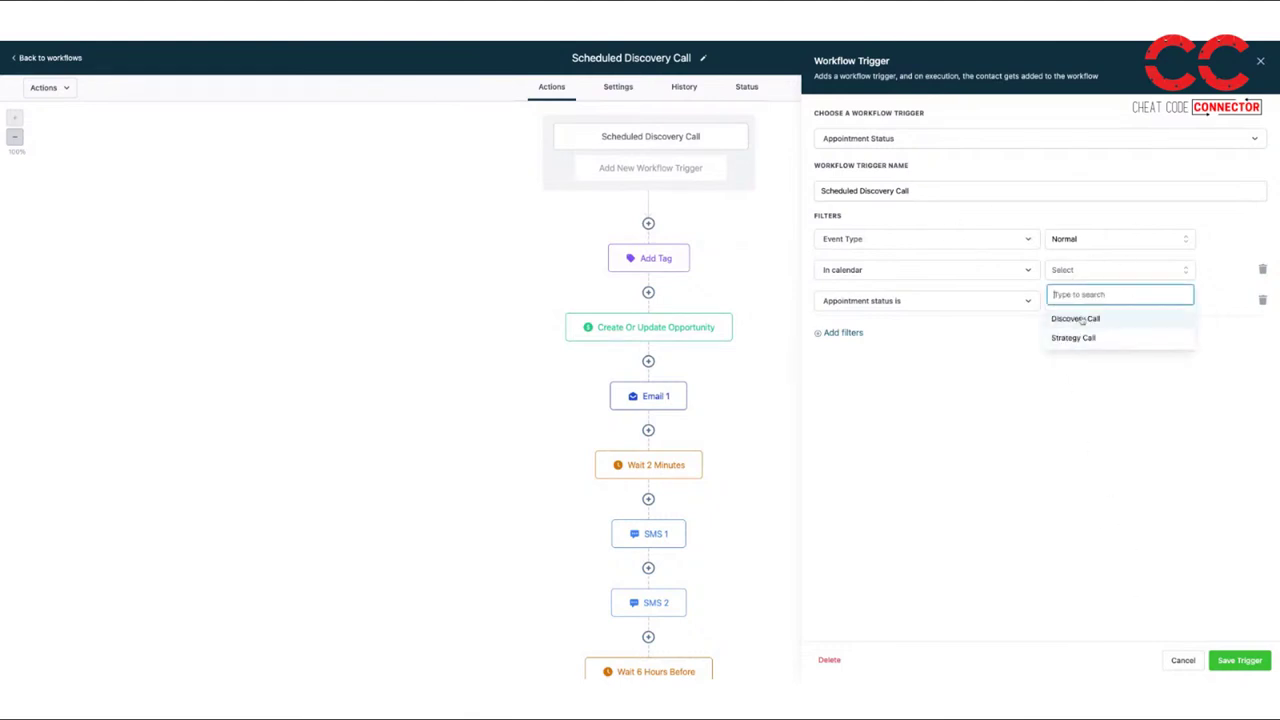
click(1080, 319)
click(1238, 660)
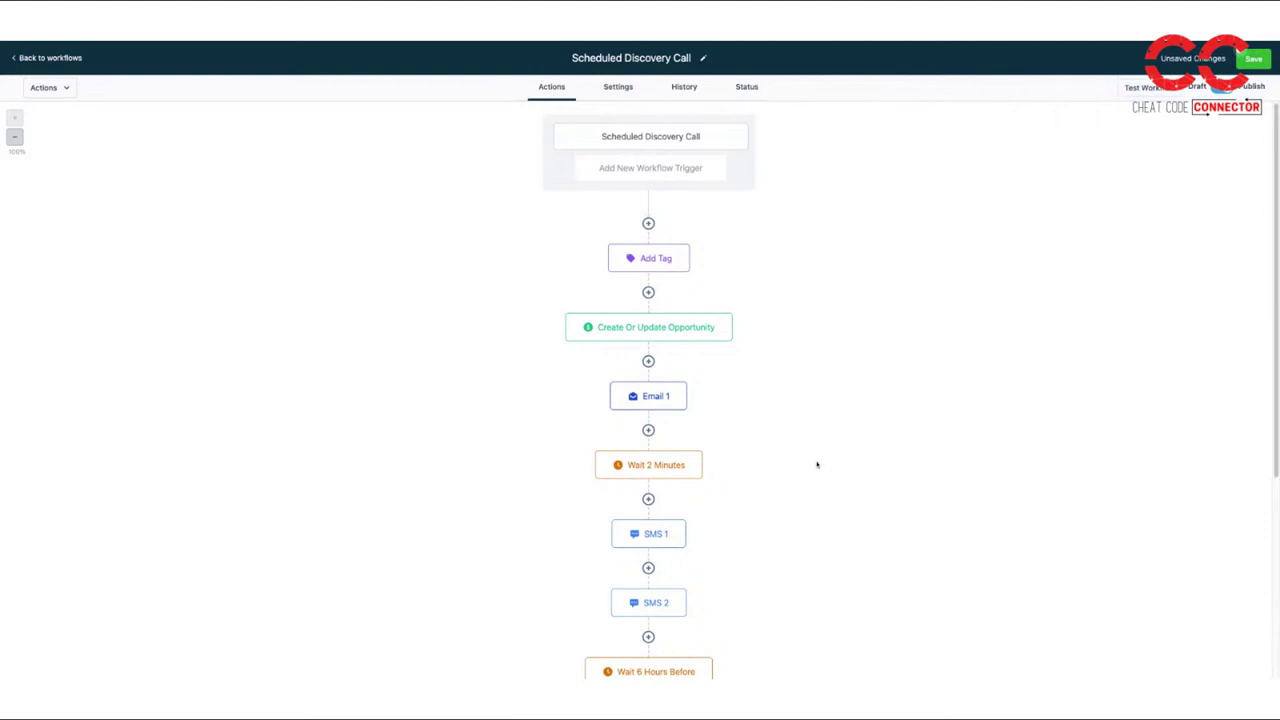
click(1253, 58)
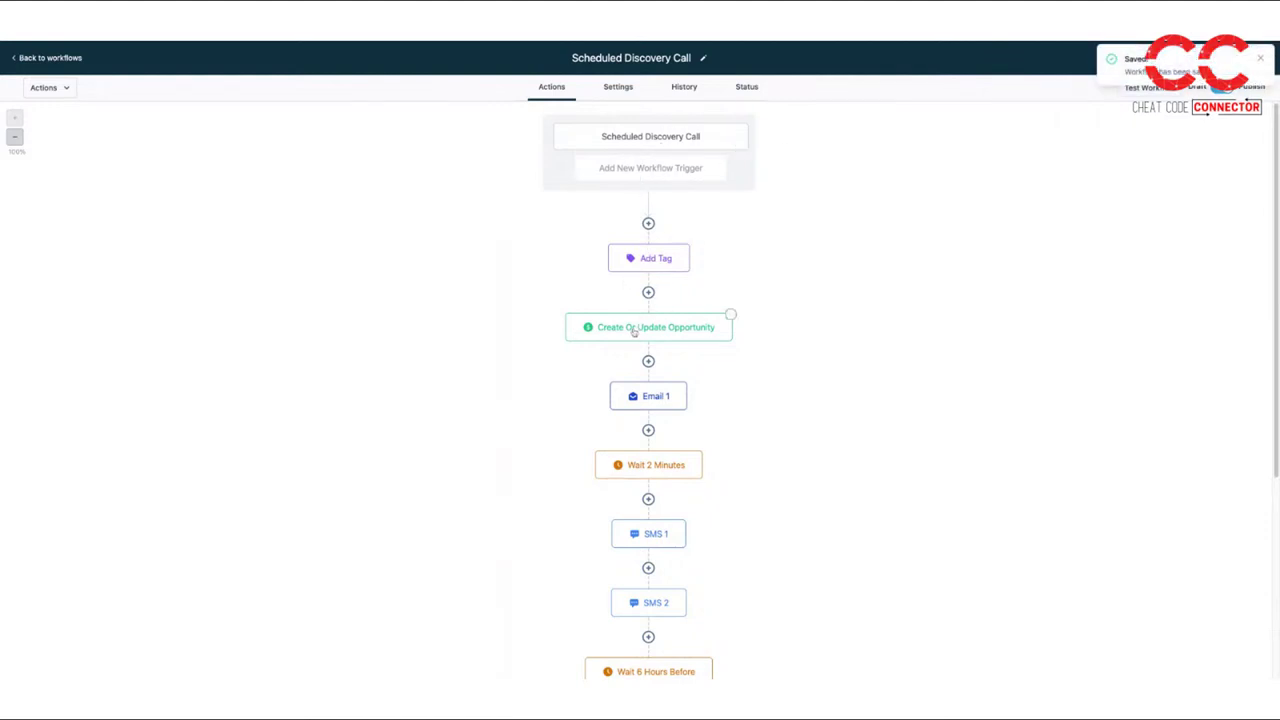
Review the workflow's Add Tag and Create Or Update Opportunity actions, closing both without changes
click(651, 262)
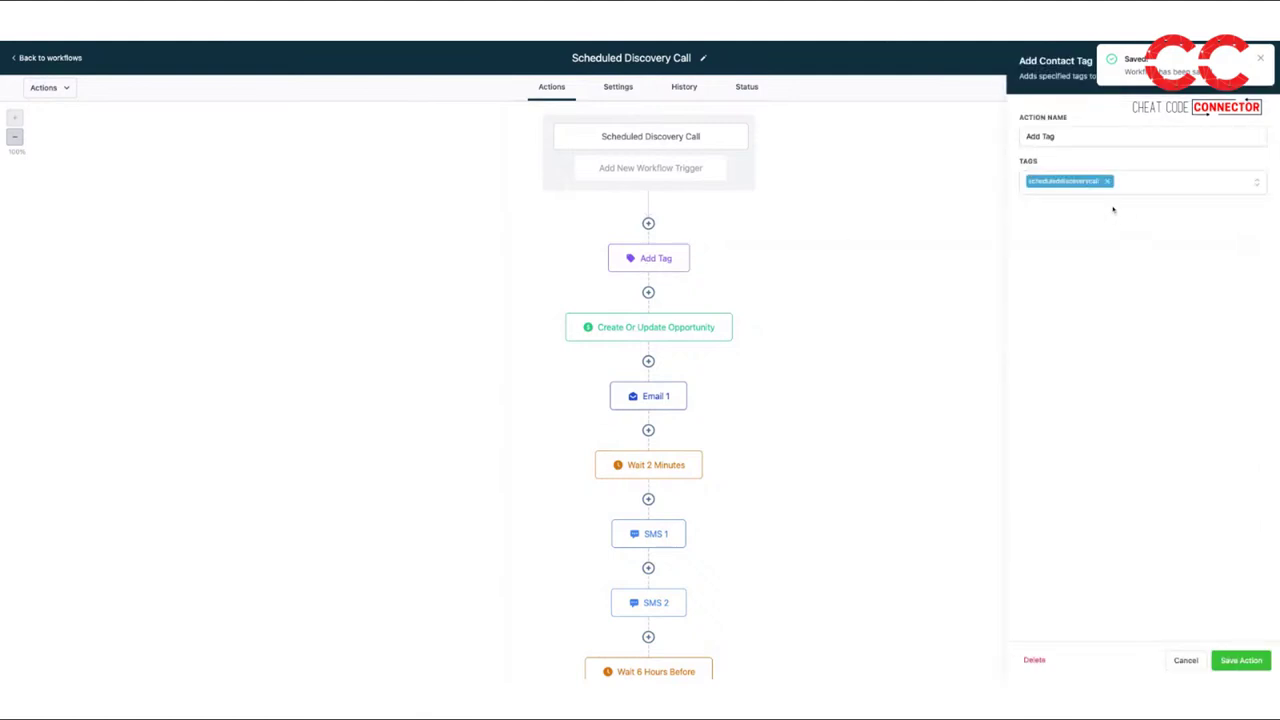
click(1182, 660)
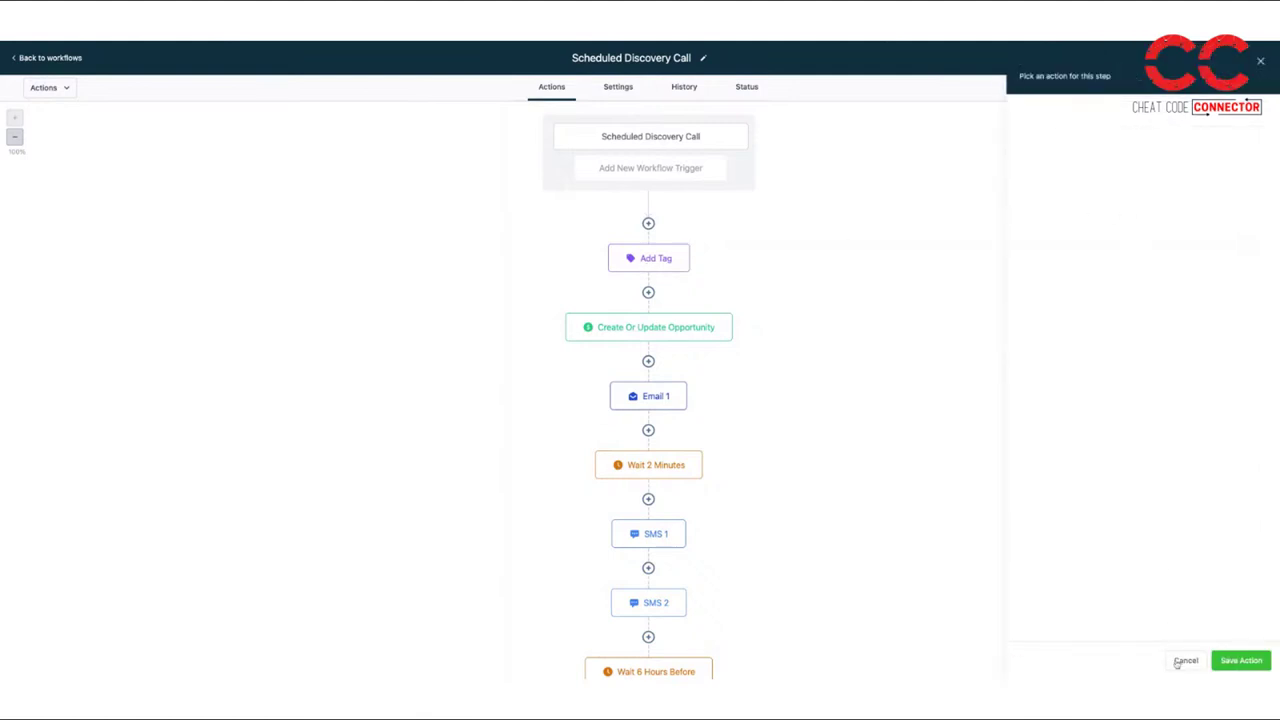
click(720, 340)
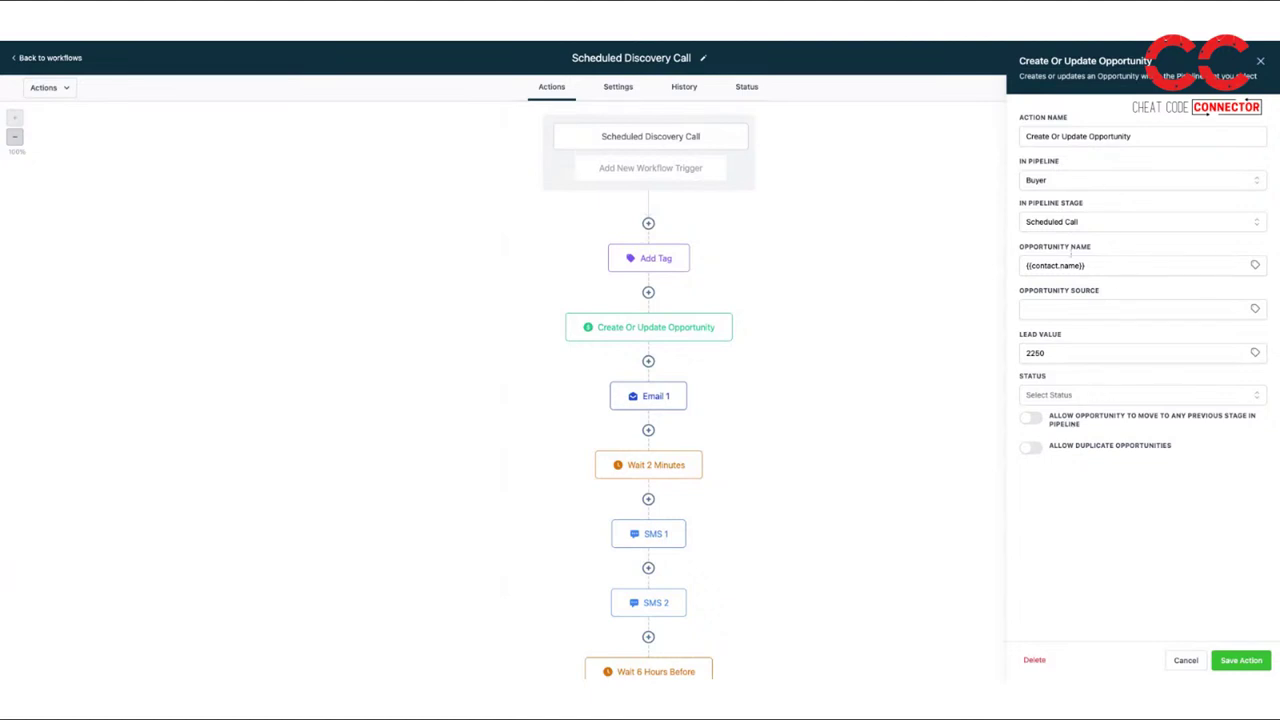
click(1185, 660)
Read through the message content of the Email 1, SMS 1 and SMS 2 actions in the Scheduled Discovery Call workflow
click(640, 400)
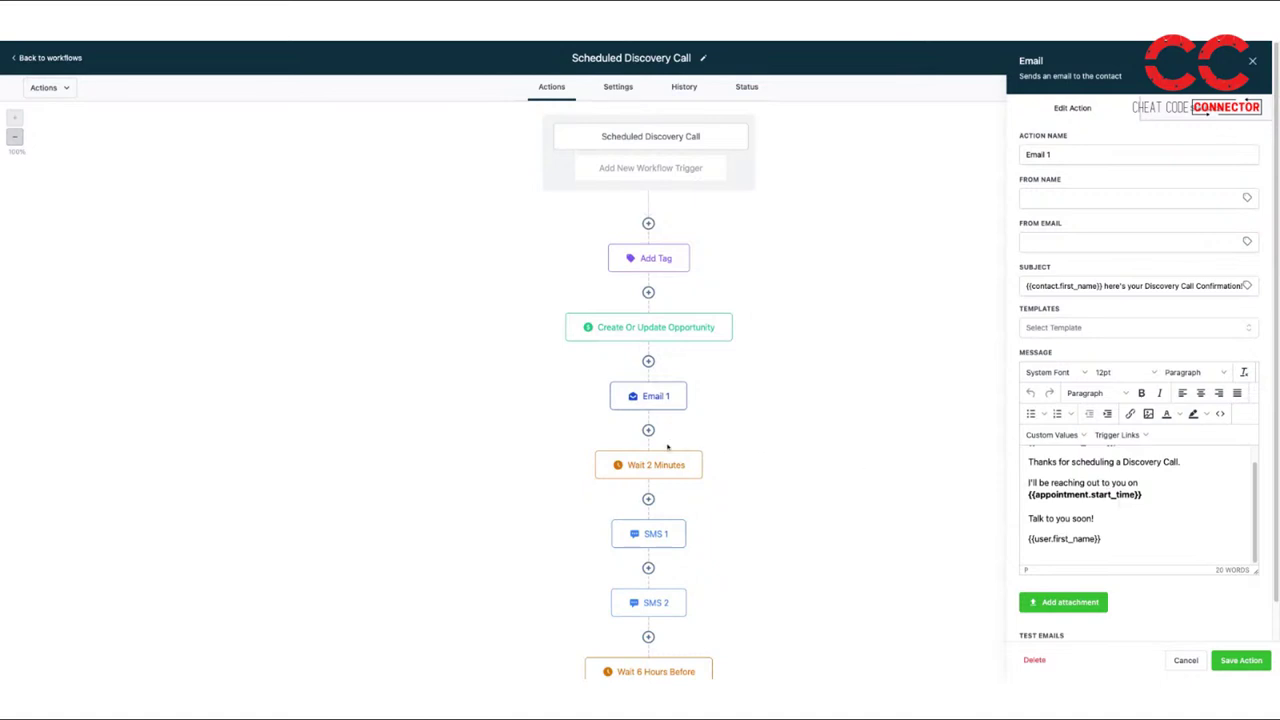
click(646, 534)
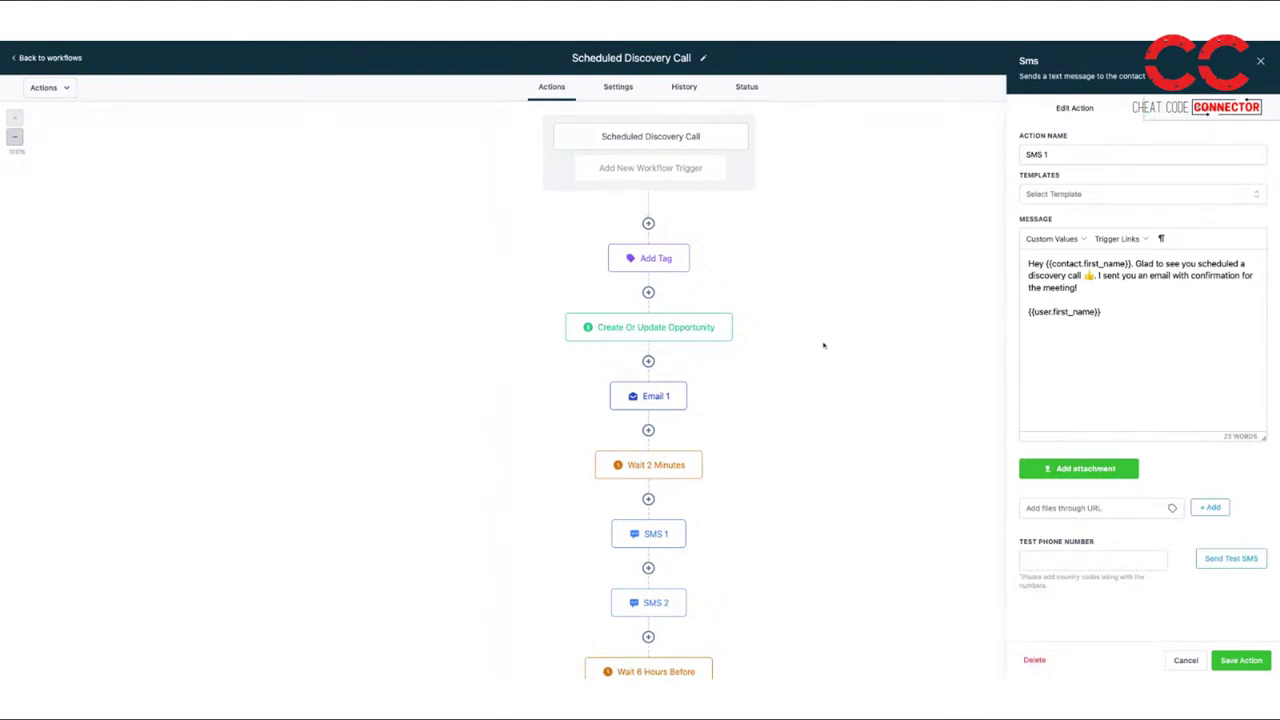
scroll(824, 345, down, 2)
click(675, 382)
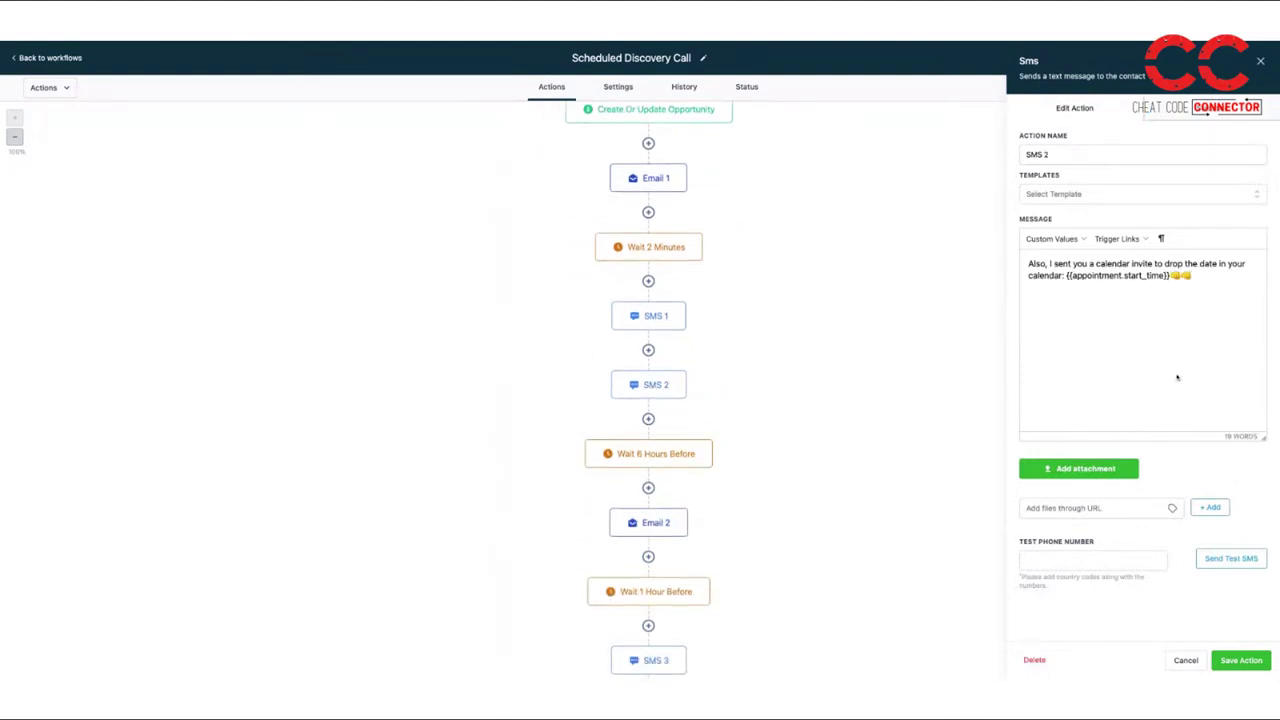
Open the Email 2 reminder action that follows the Wait 6 Hours Before step
scroll(725, 345, down, 1)
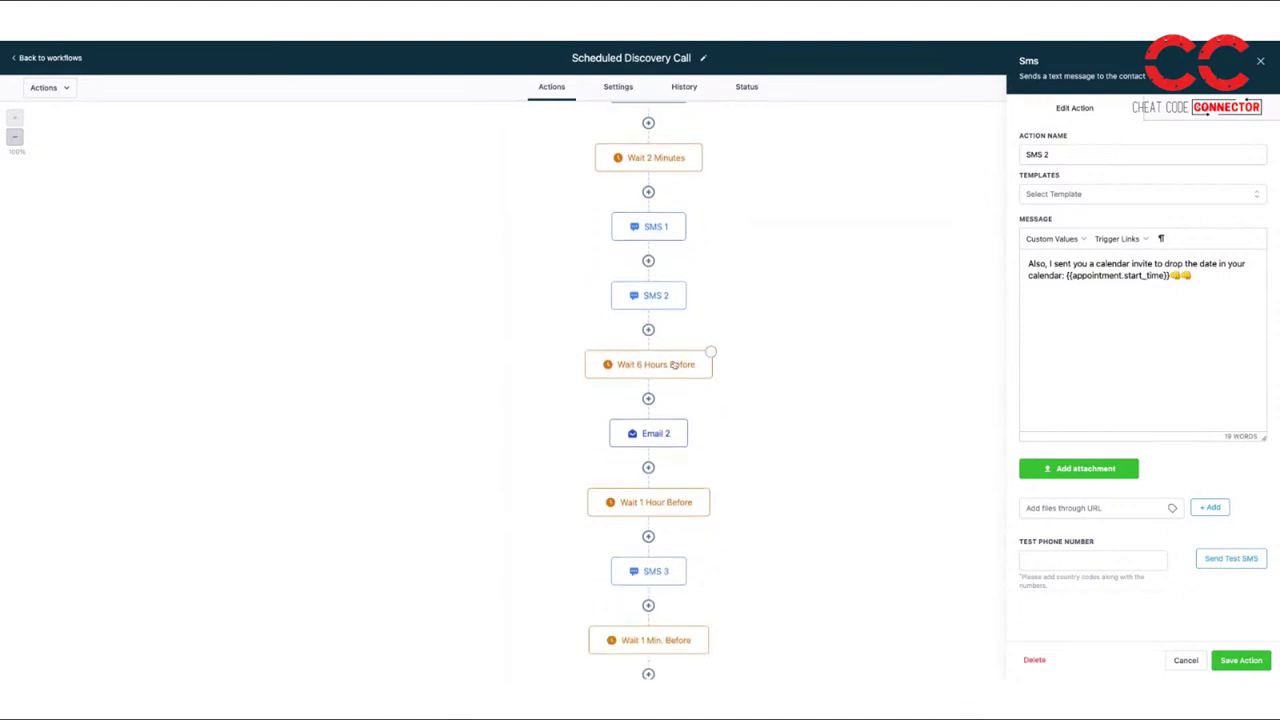
click(655, 433)
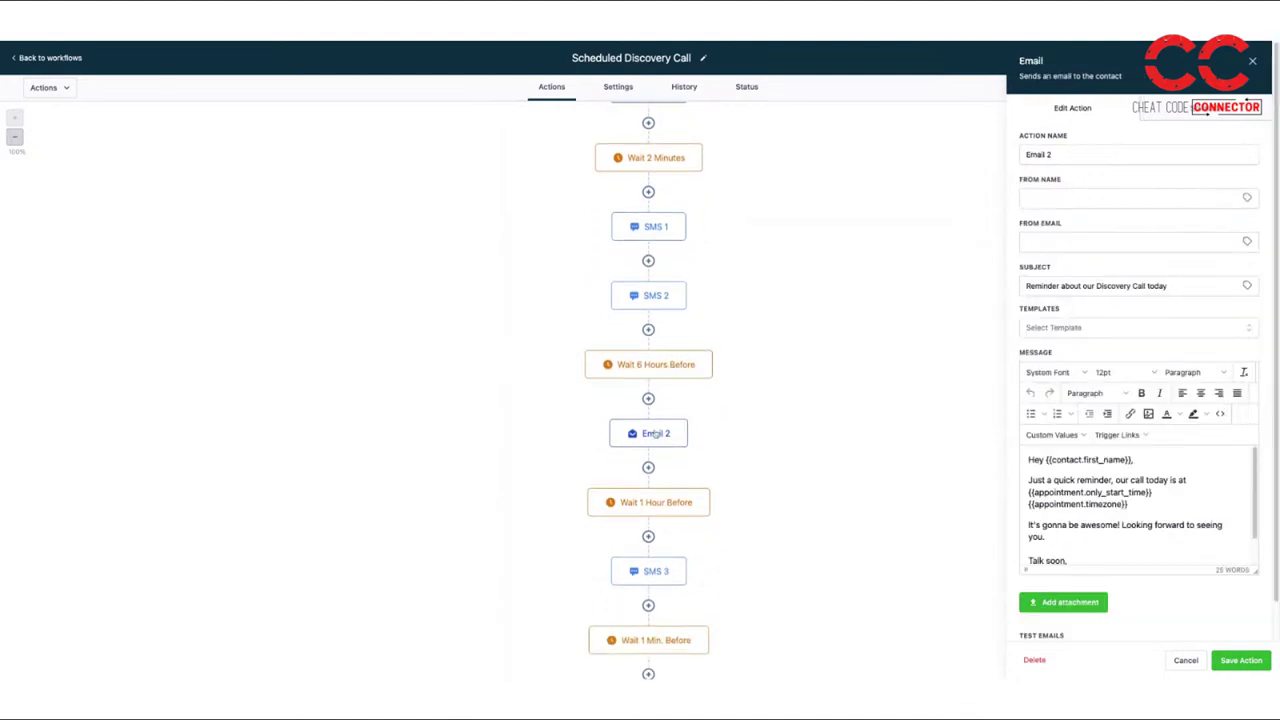
Try restricting the workflow's time window to Specific Time in its default settings, and look through the end-time choices
click(617, 88)
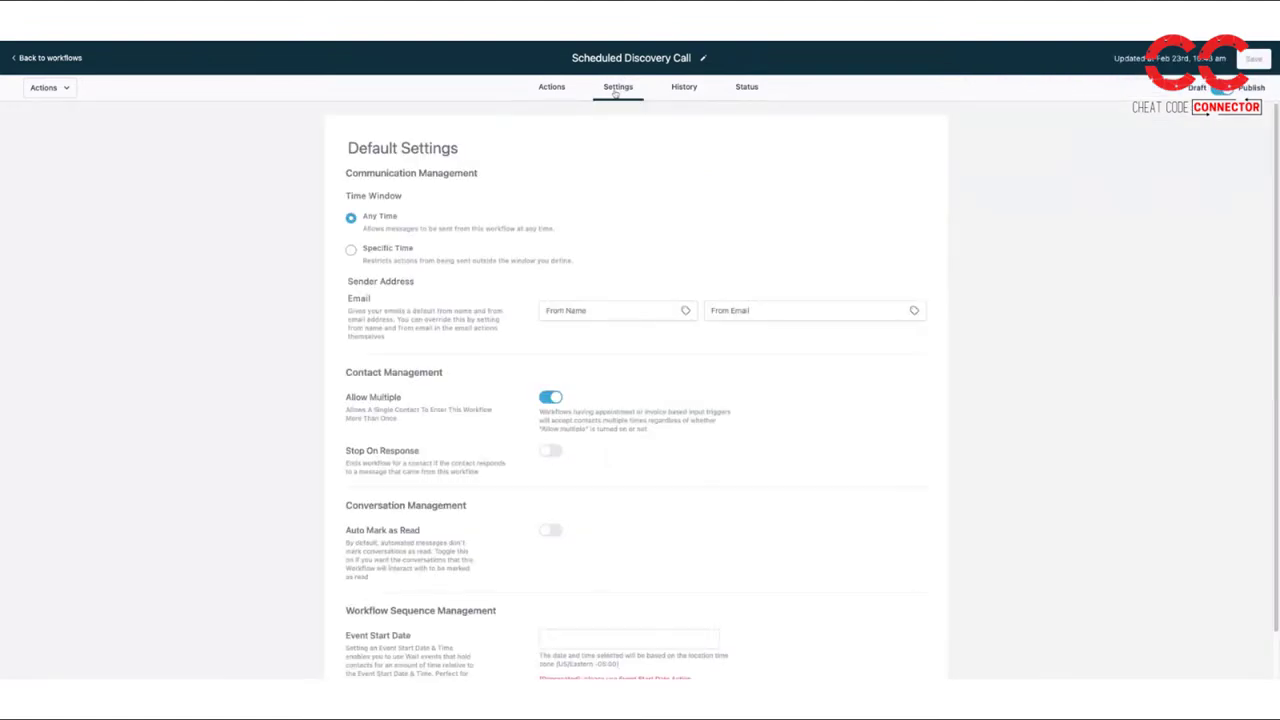
click(351, 250)
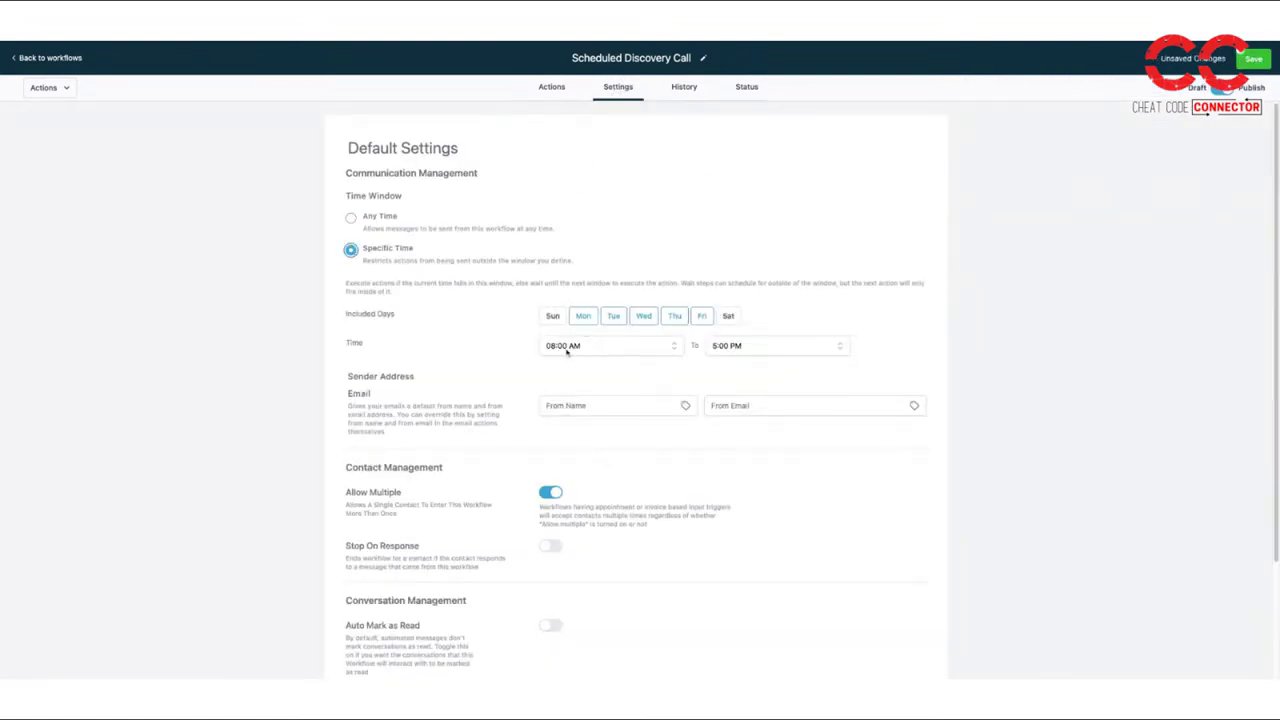
click(764, 348)
scroll(748, 425, down, 5)
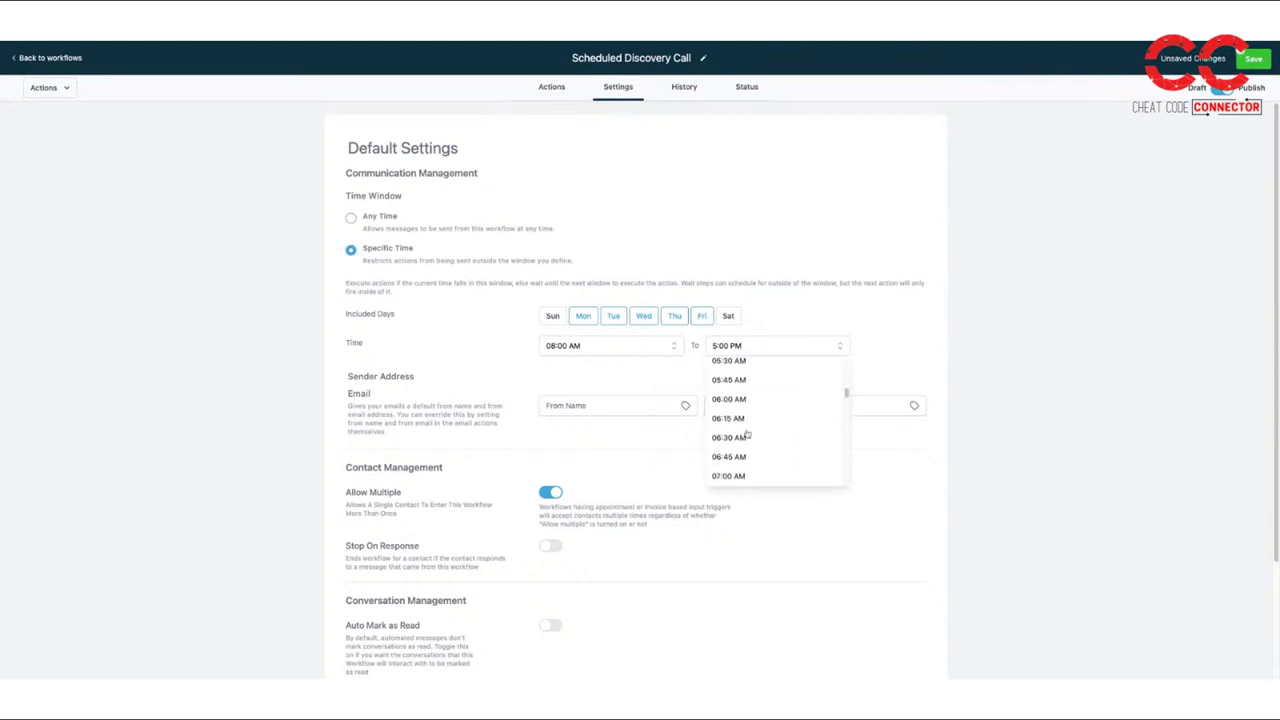
scroll(747, 433, up, 5)
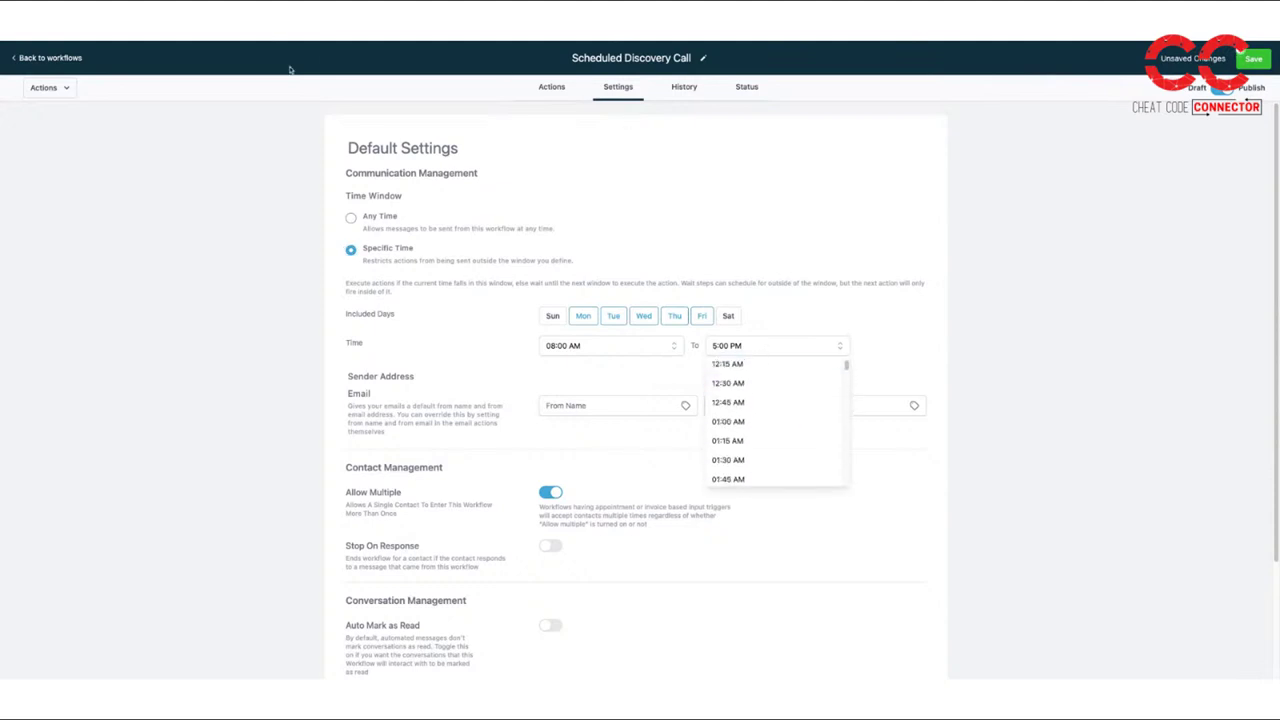
click(77, 60)
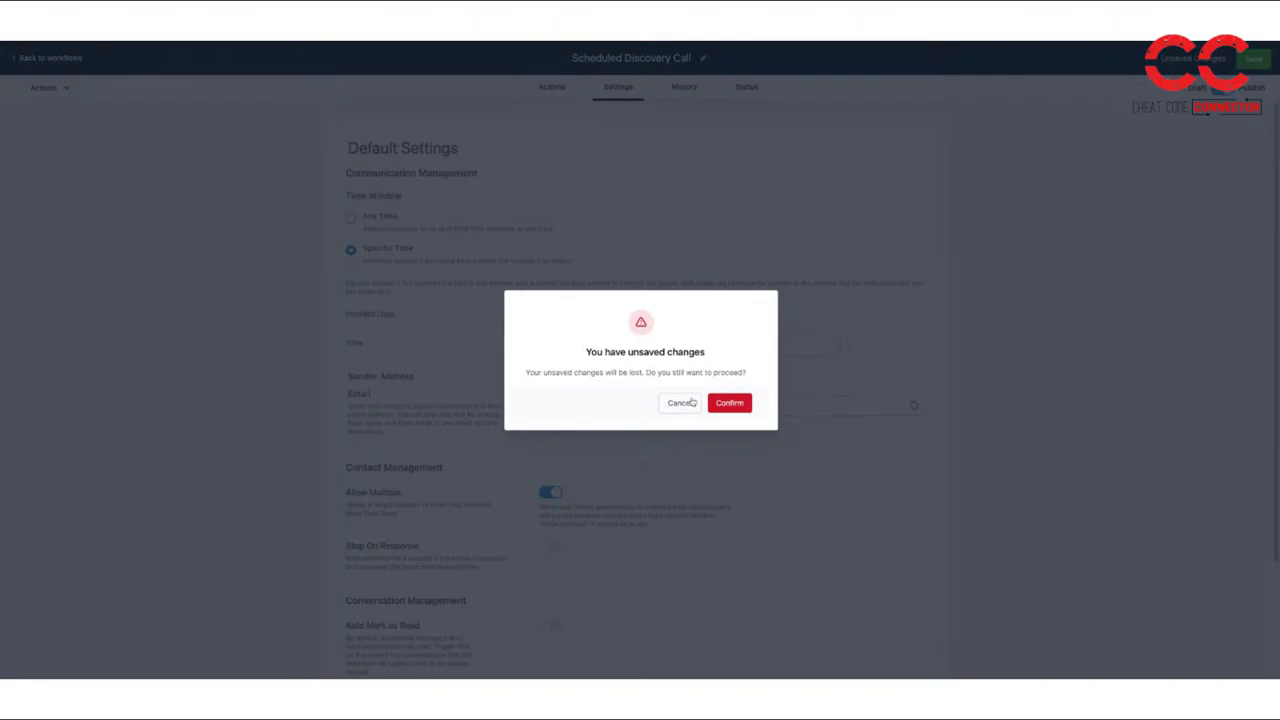
click(680, 401)
Read through the message content of the Email 2, SMS 3 and SMS 4 reminder actions in the workflow
click(551, 86)
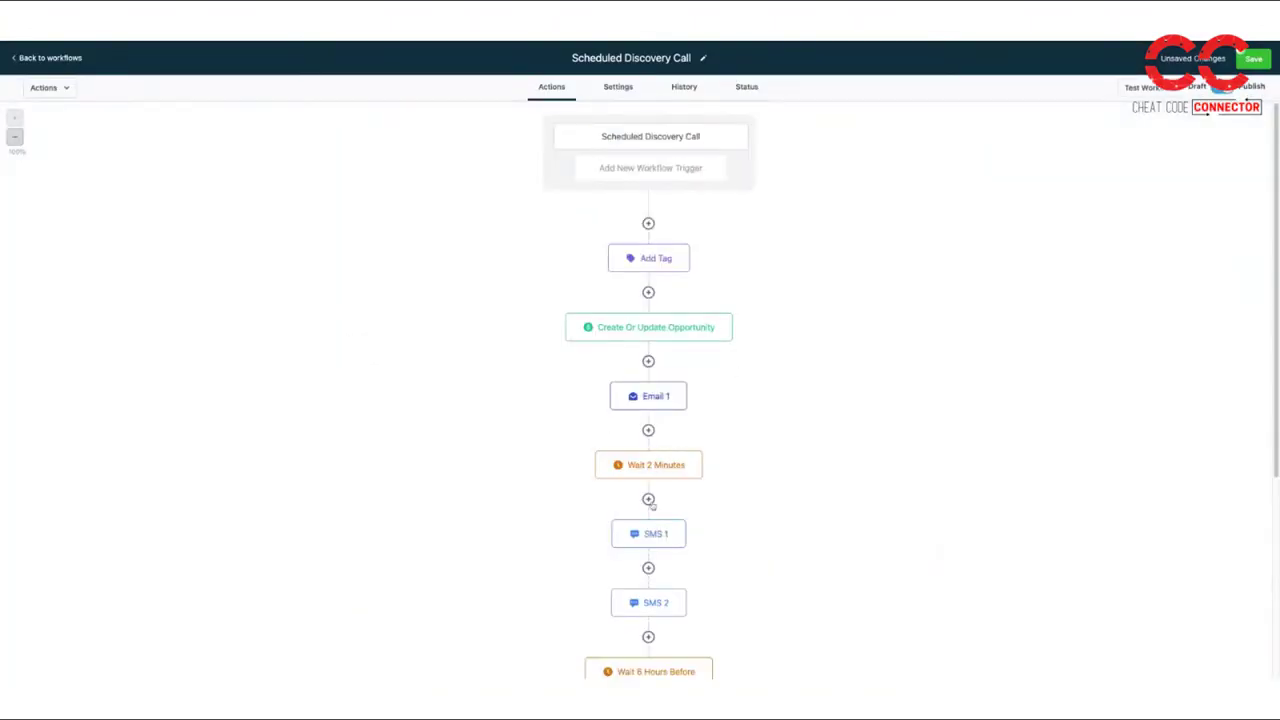
scroll(655, 465, down, 3)
click(658, 412)
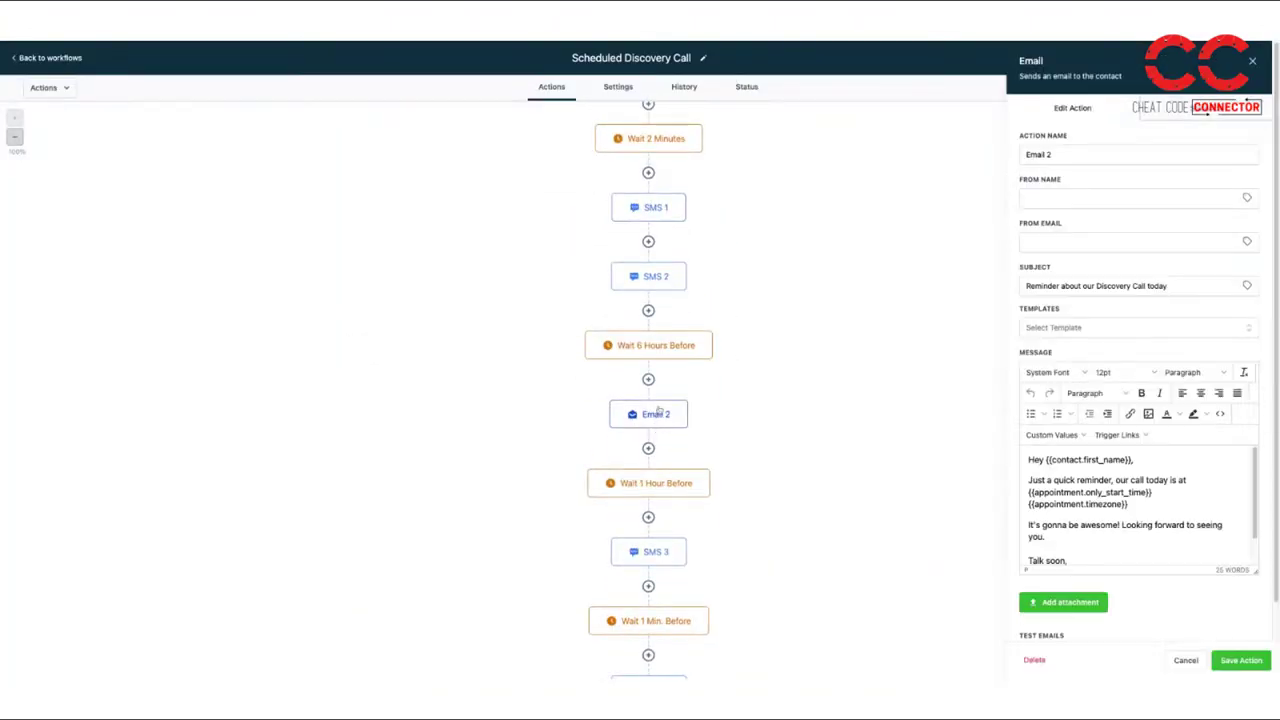
scroll(1122, 492, down, 1)
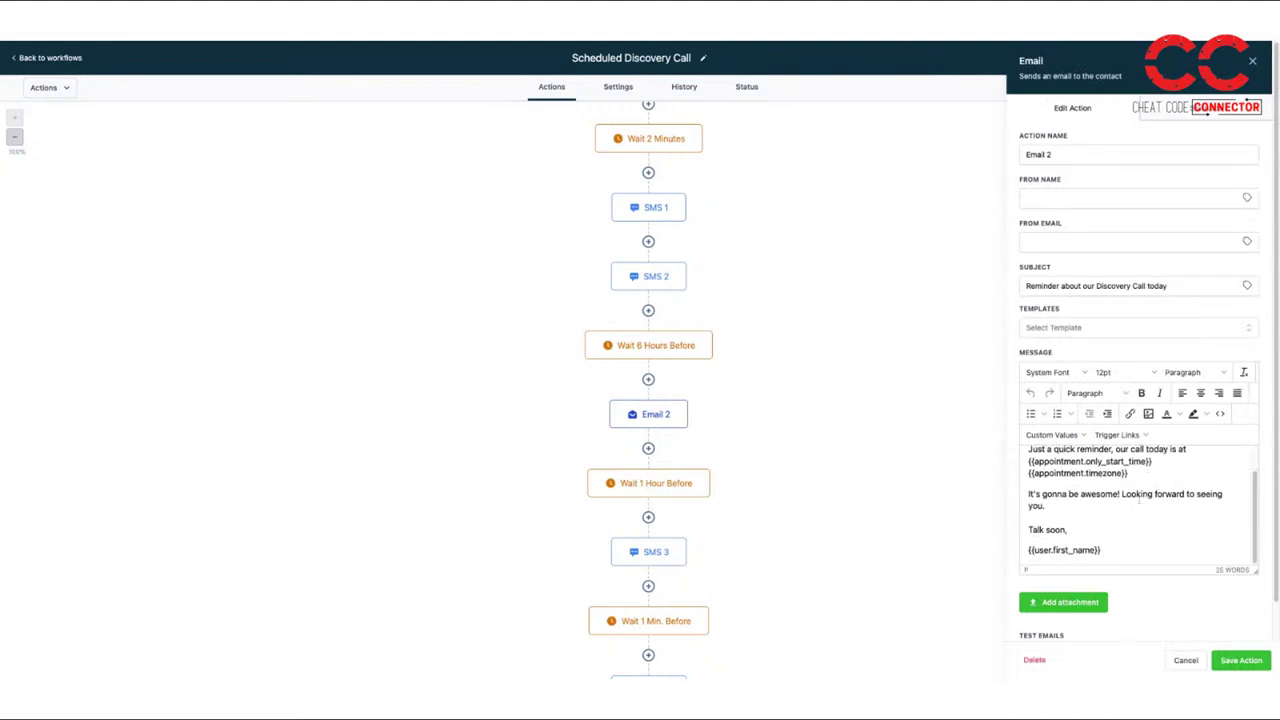
click(665, 550)
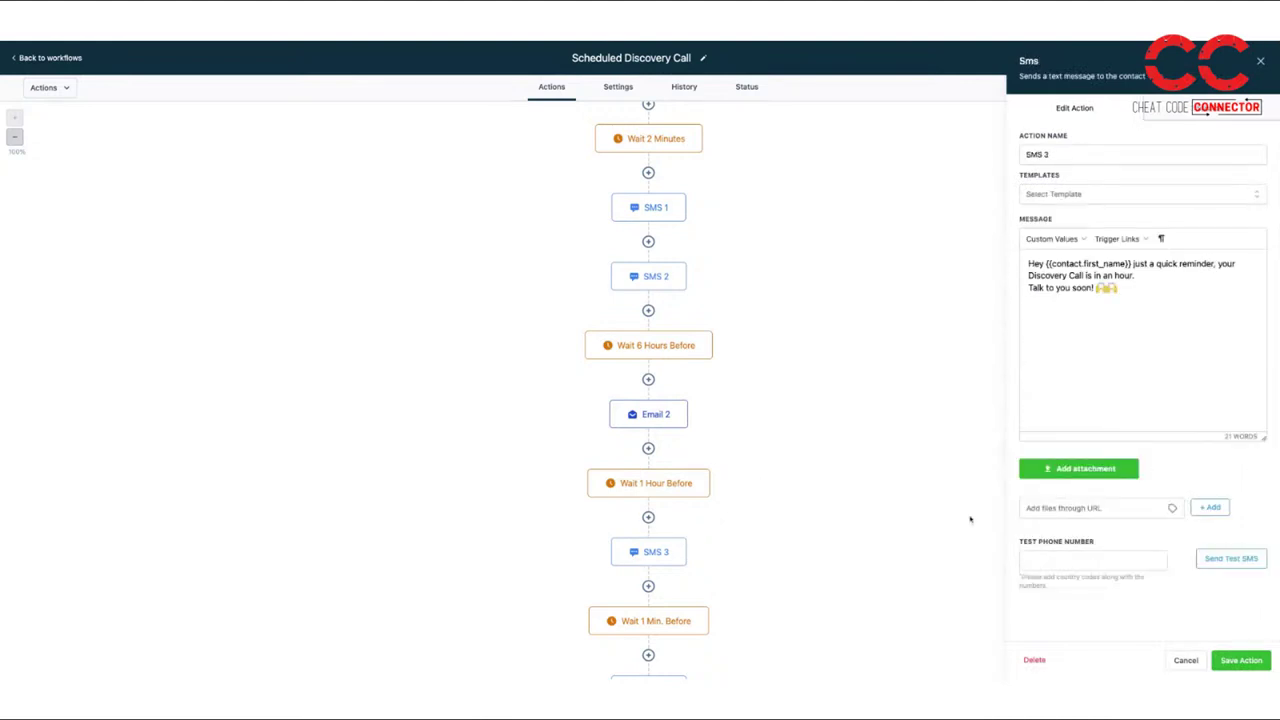
scroll(703, 524, down, 2)
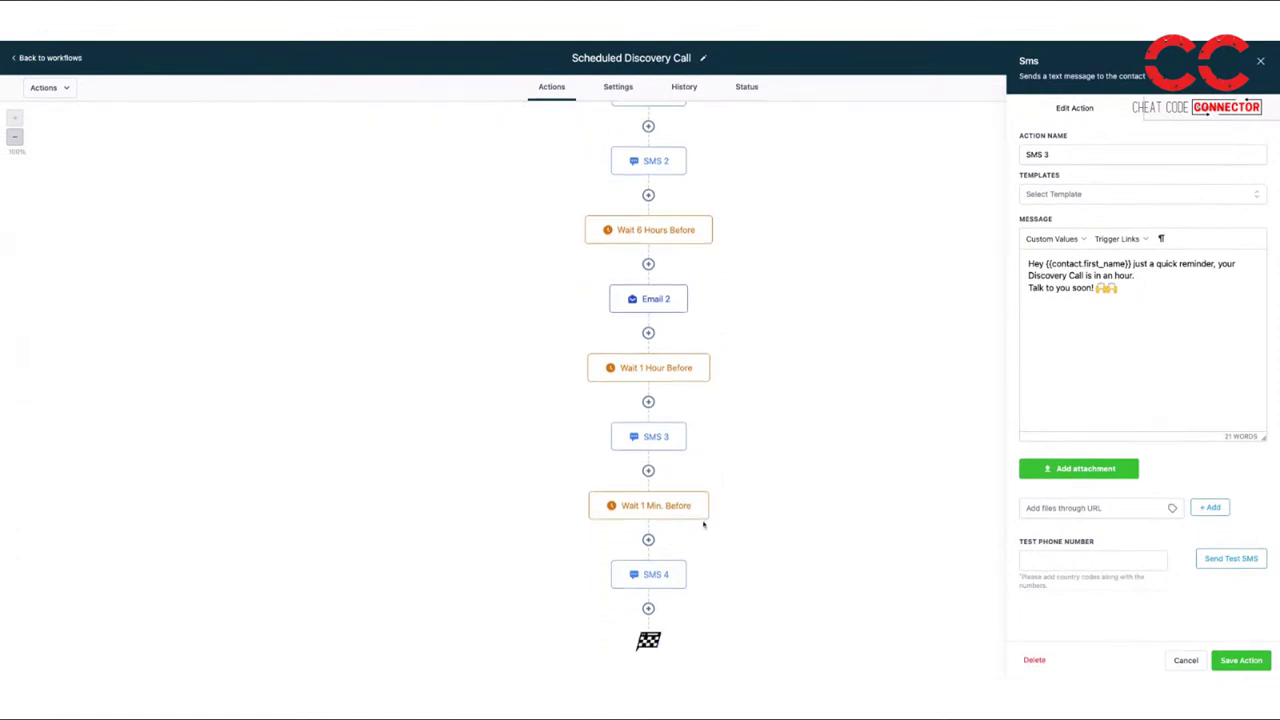
click(655, 567)
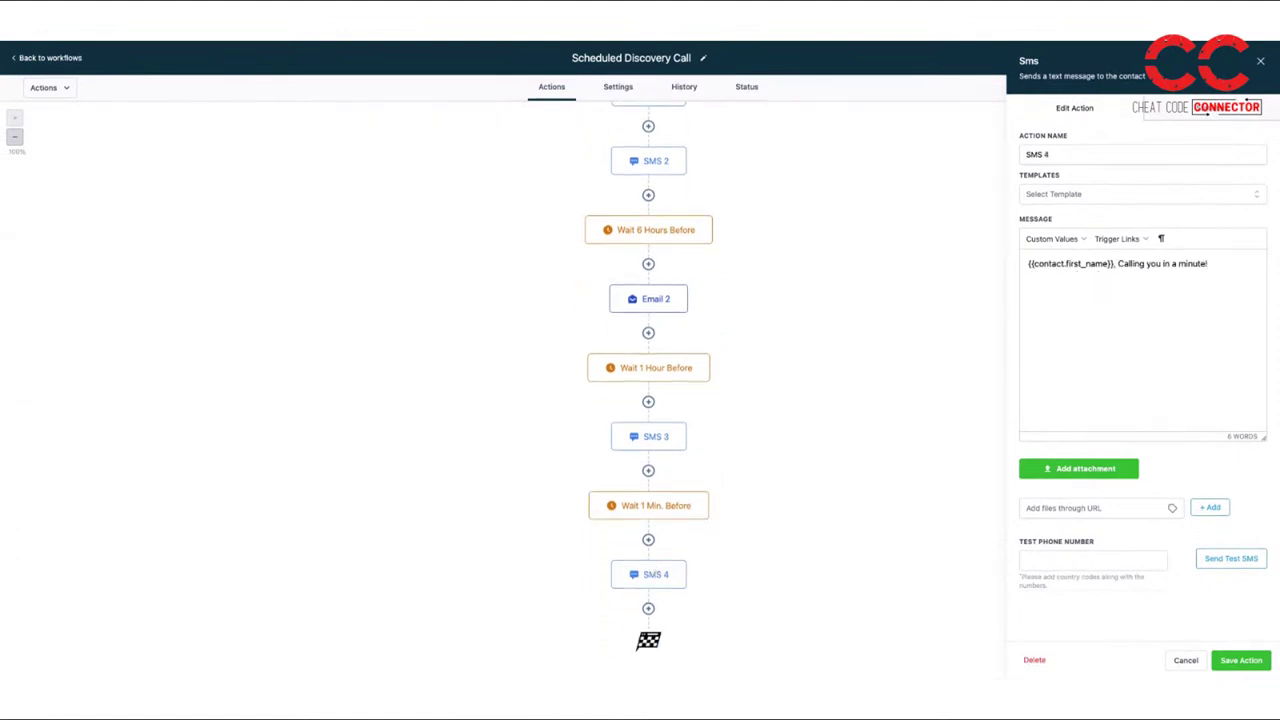
Close the SMS 4 action and return to the workflows list, discarding the unsaved changes
scroll(686, 526, up, 8)
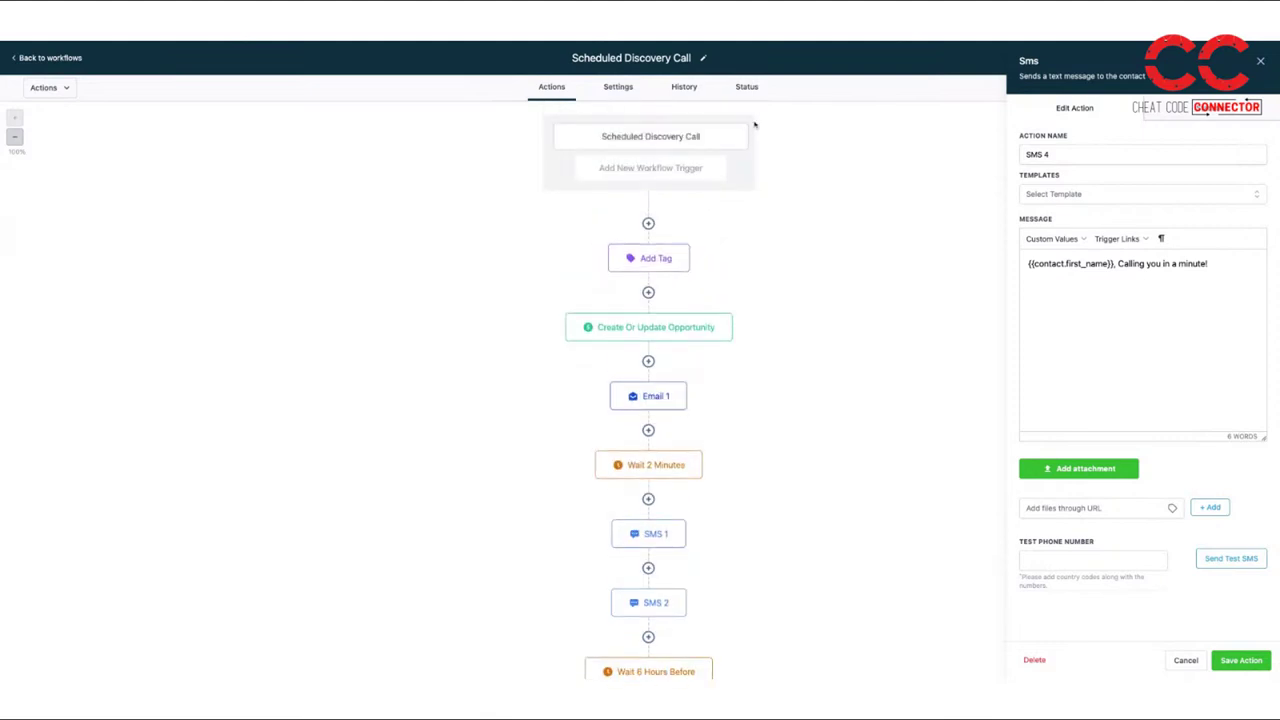
click(1259, 62)
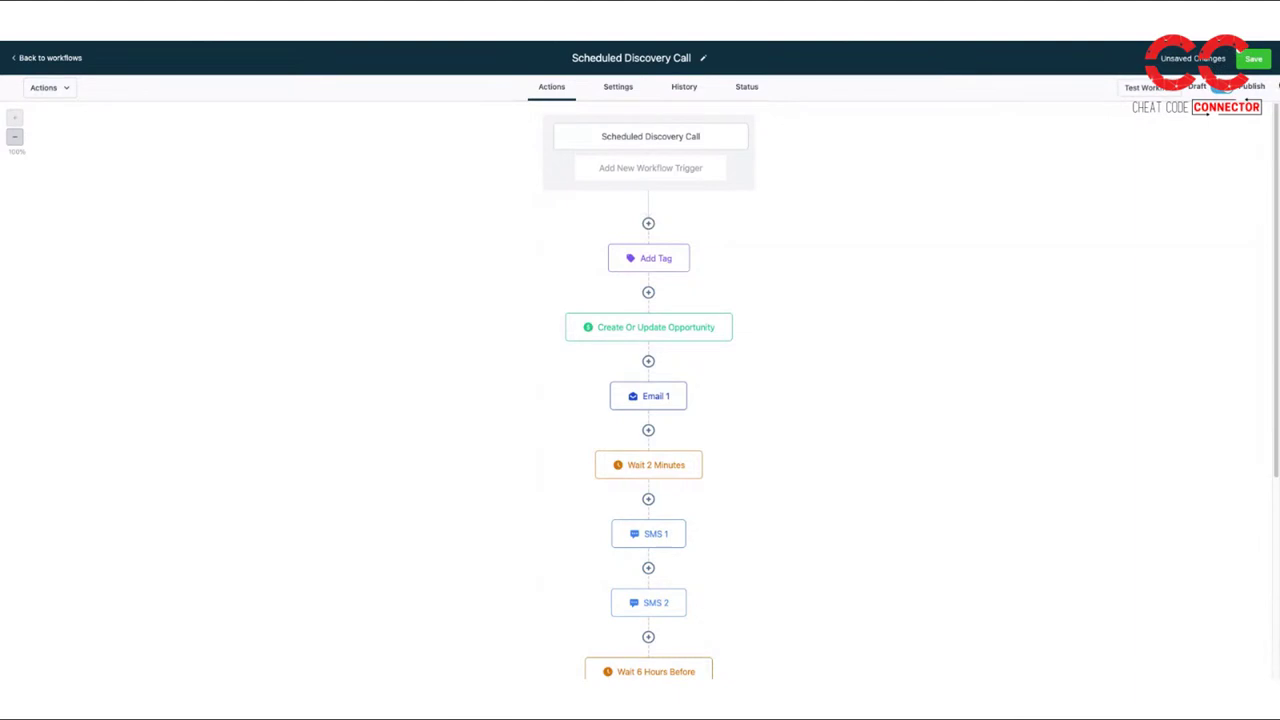
click(69, 57)
click(730, 404)
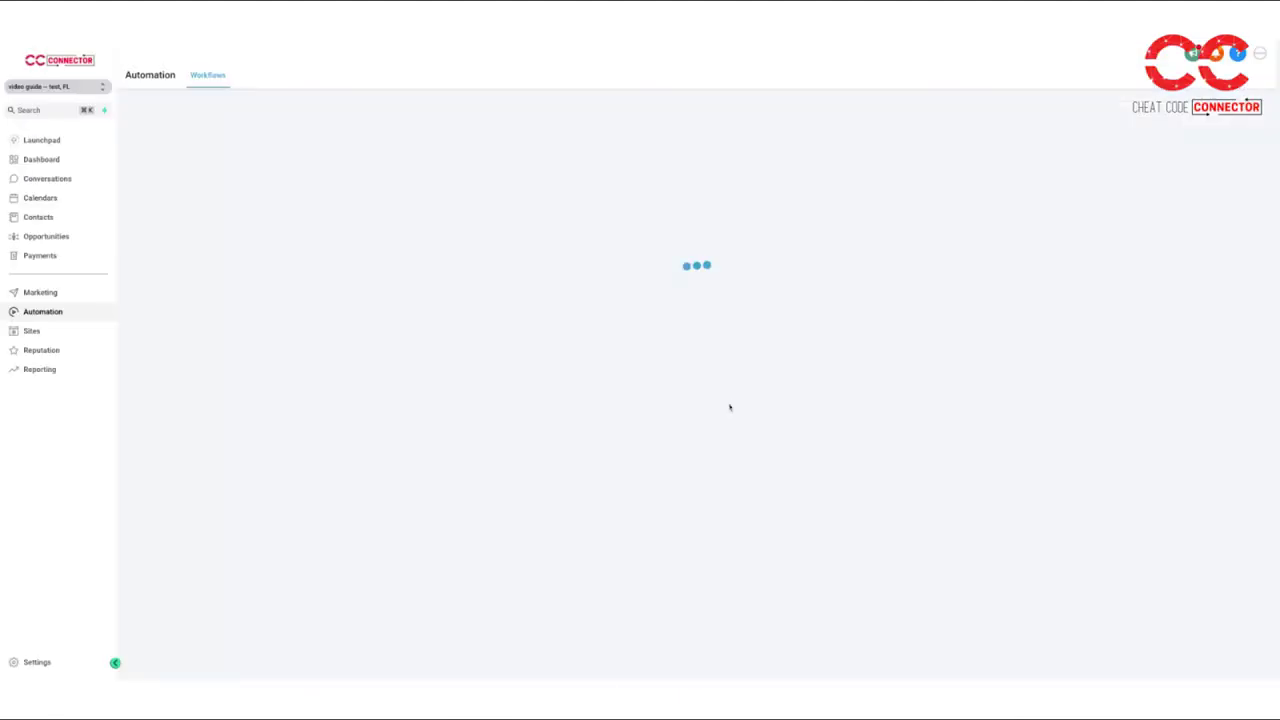